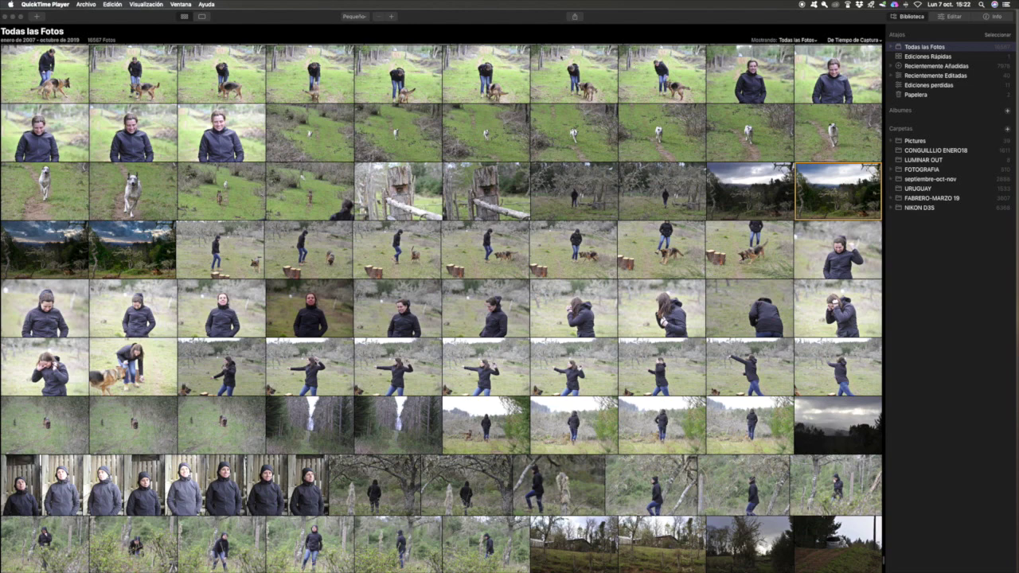
- View the selected landscape photo in single-image mode and return to the library gallery
left_click(200, 18)
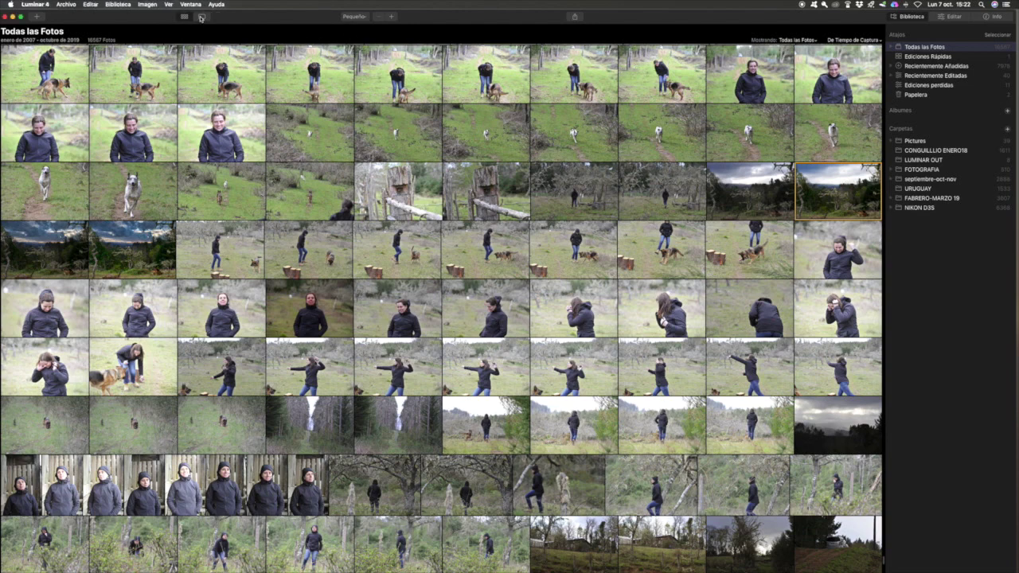
left_click(202, 17)
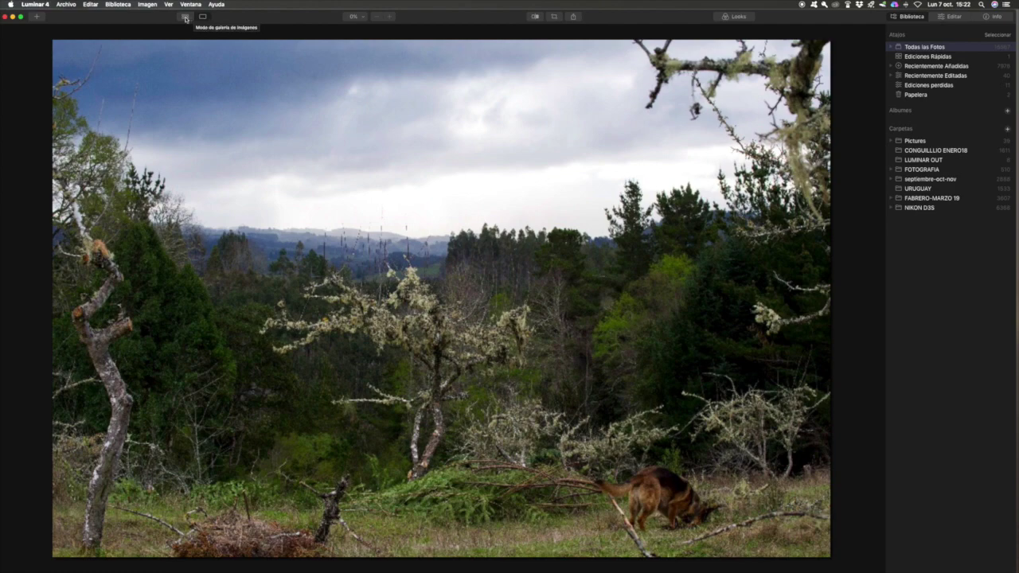
left_click(184, 16)
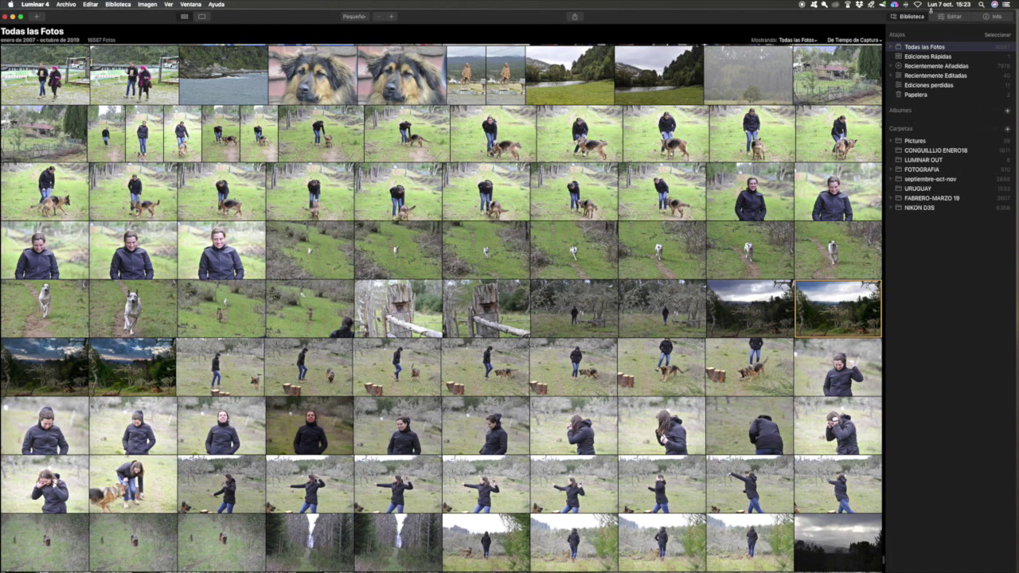
- Open the landscape photo for editing, check its camera and exposure information, and return to the basic editing tools
left_click(952, 18)
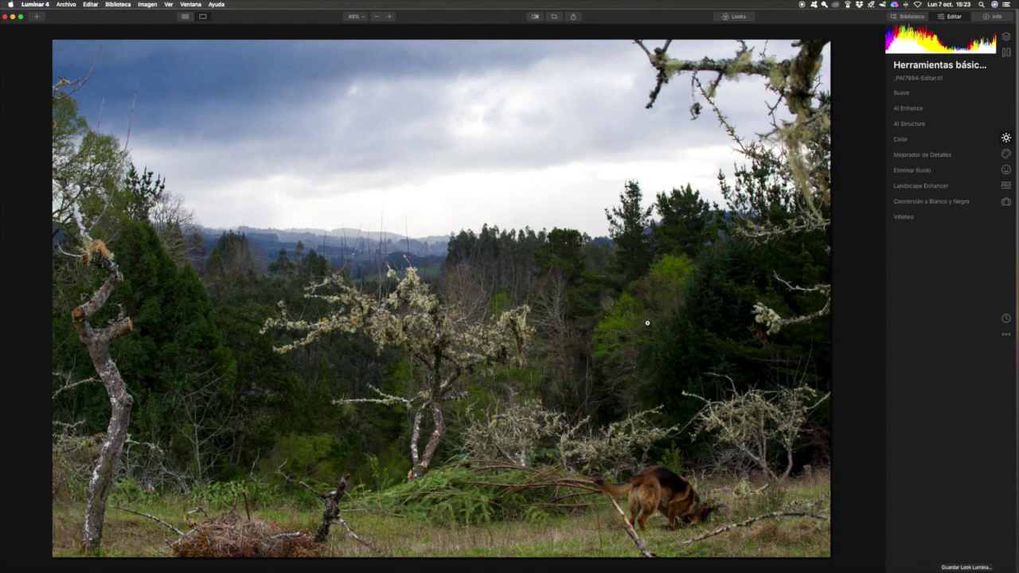
left_click(991, 19)
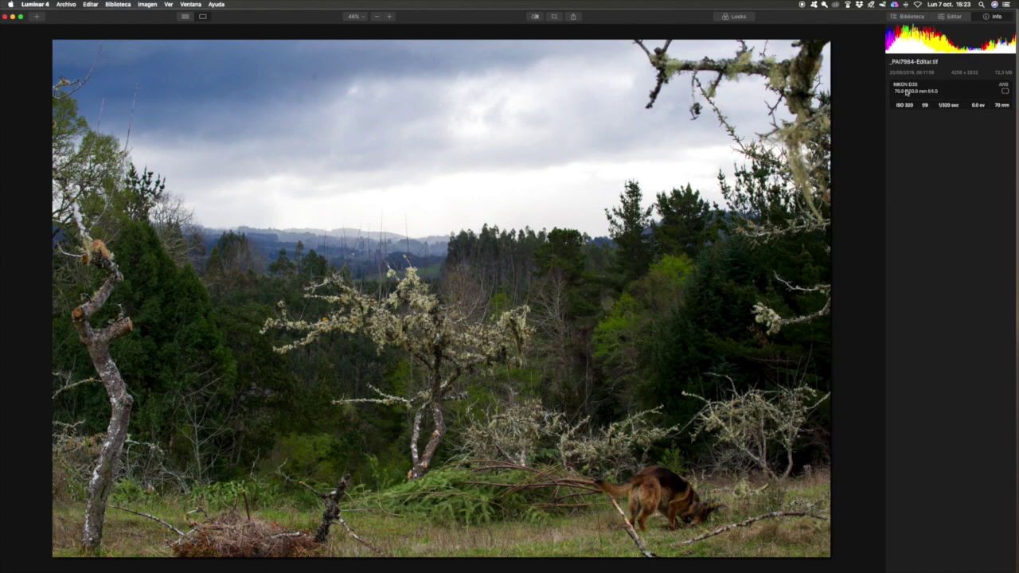
left_click(955, 18)
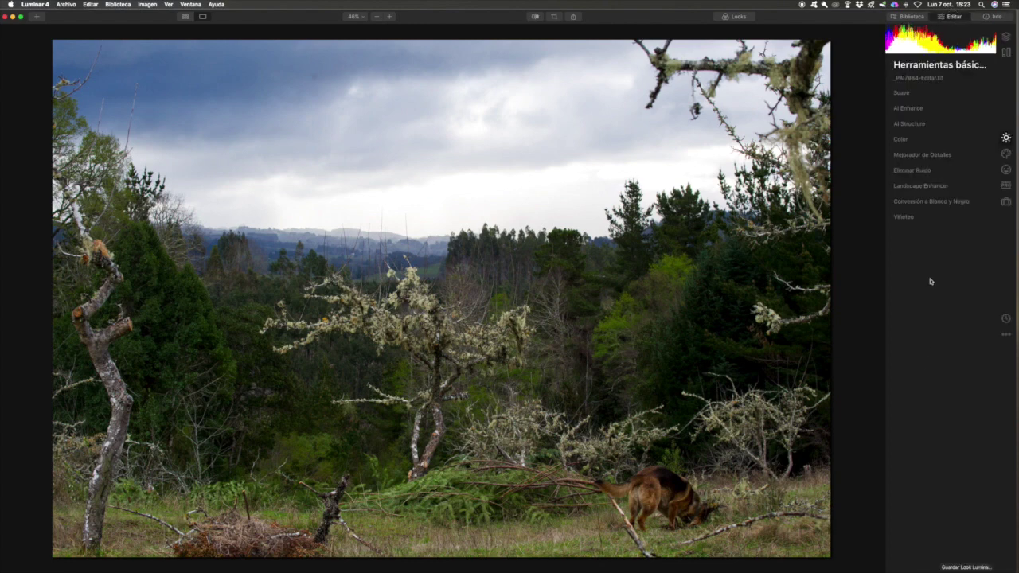
- Apply AI Enhance to the photo with AI Accent at 33 and the AI sky enhancer at 2
left_click(927, 109)
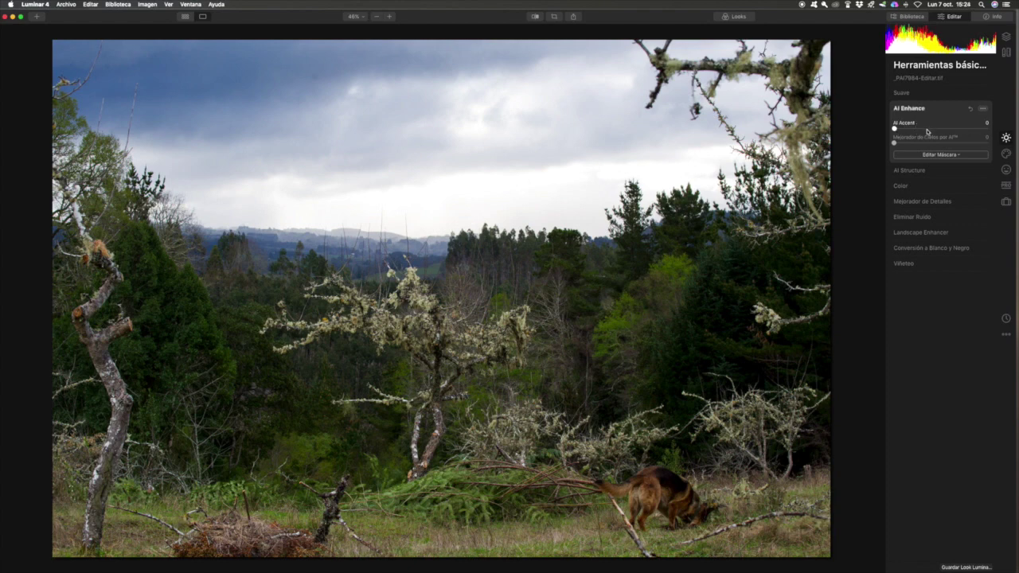
left_click(927, 129)
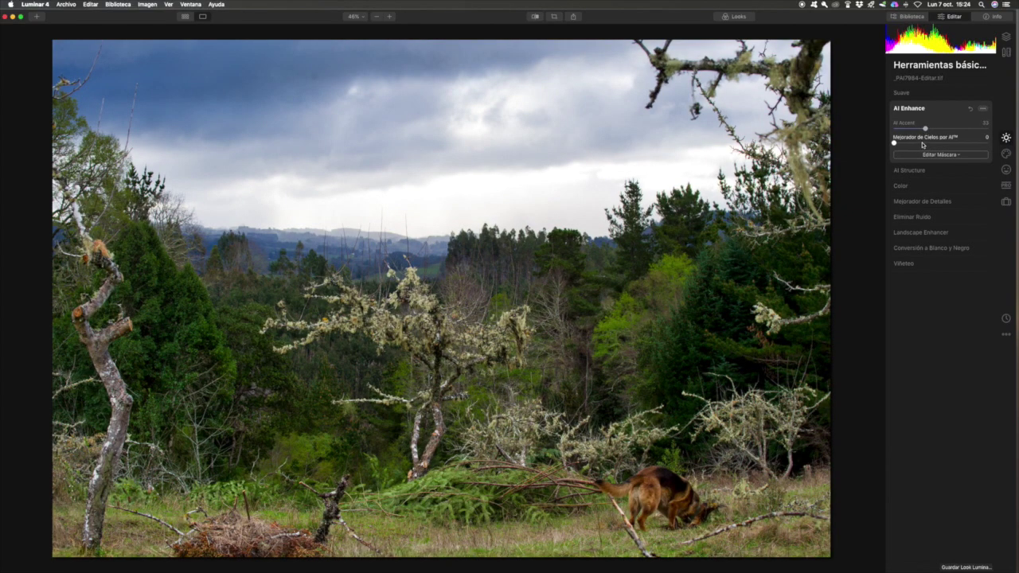
left_click(923, 144)
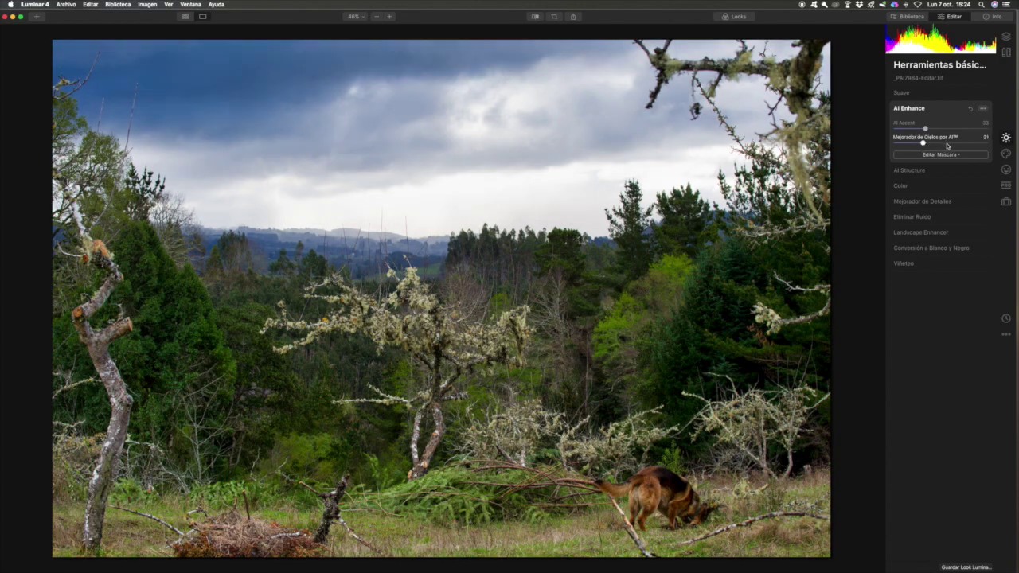
left_click_drag(922, 144, 896, 143)
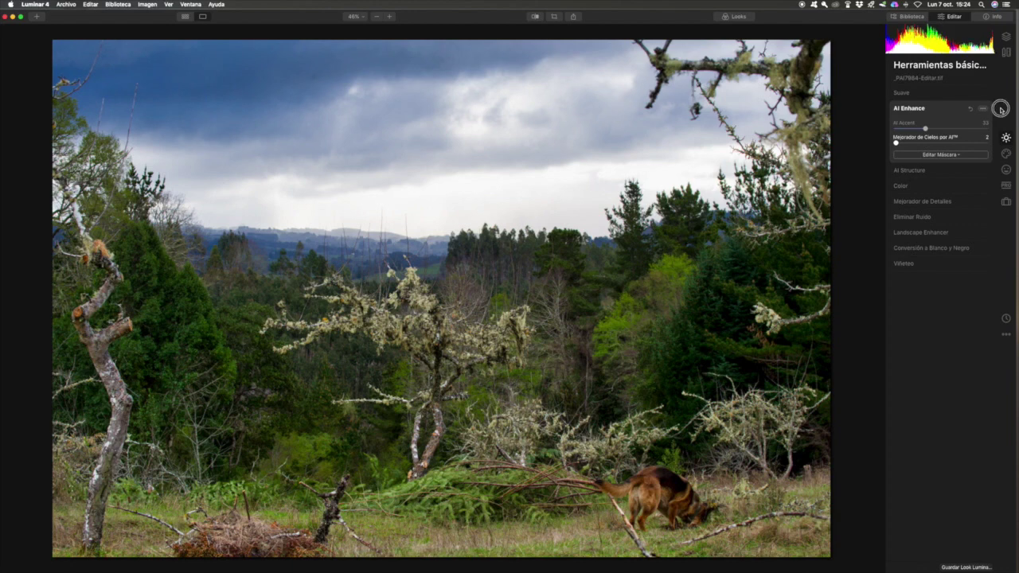
- Apply AI Structure with Cantidad at 6 and Potenciador at 21, judging the detail on the trees at 100%
left_click(1006, 153)
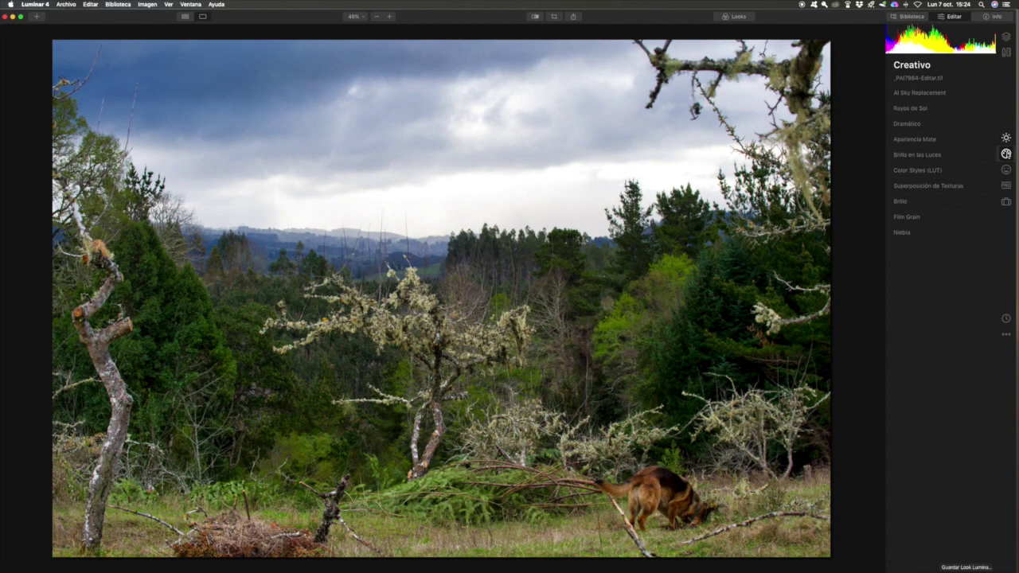
left_click(1006, 138)
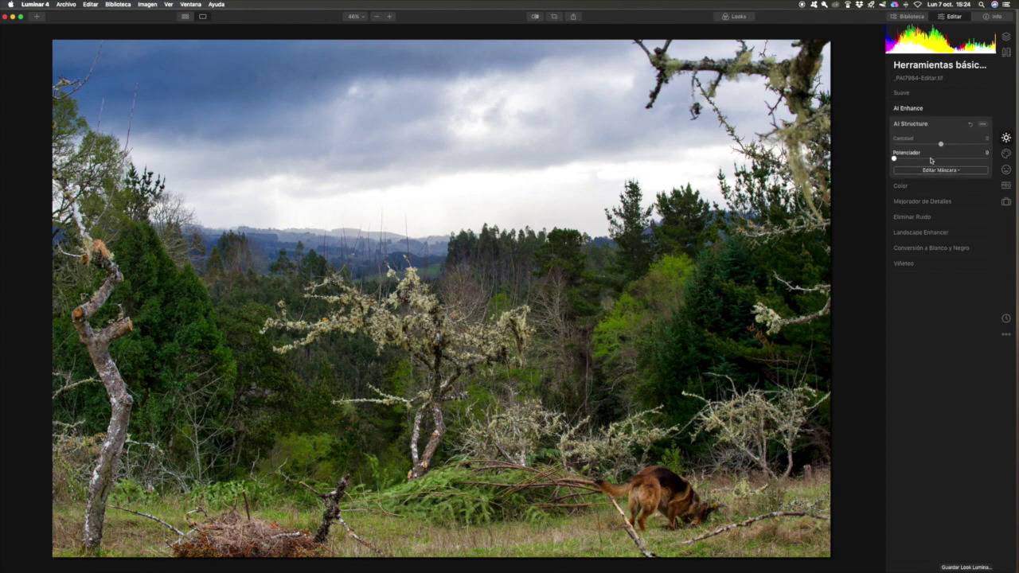
left_click_drag(940, 145, 924, 161)
left_click(374, 527)
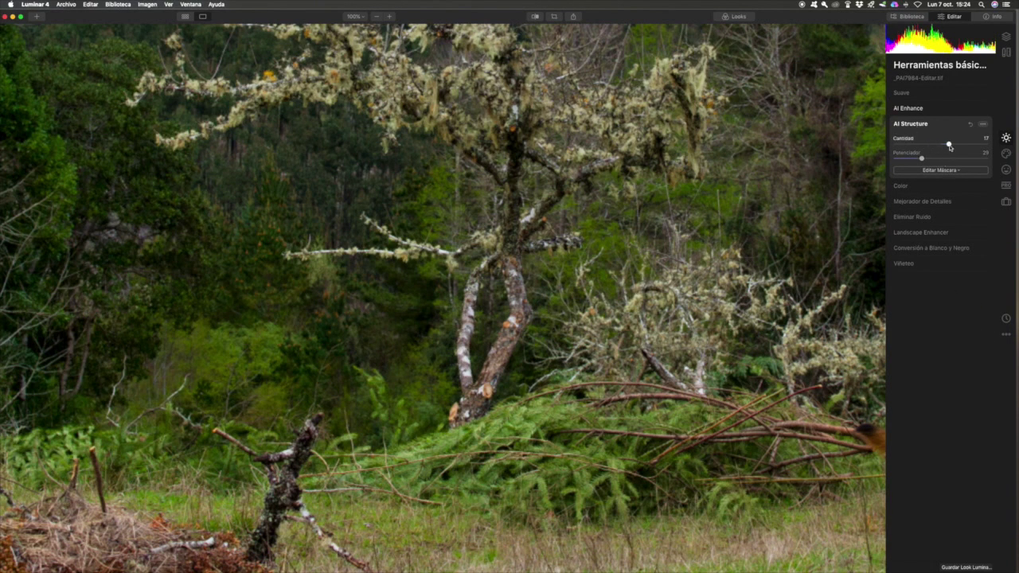
left_click_drag(948, 144, 955, 146)
left_click(947, 158)
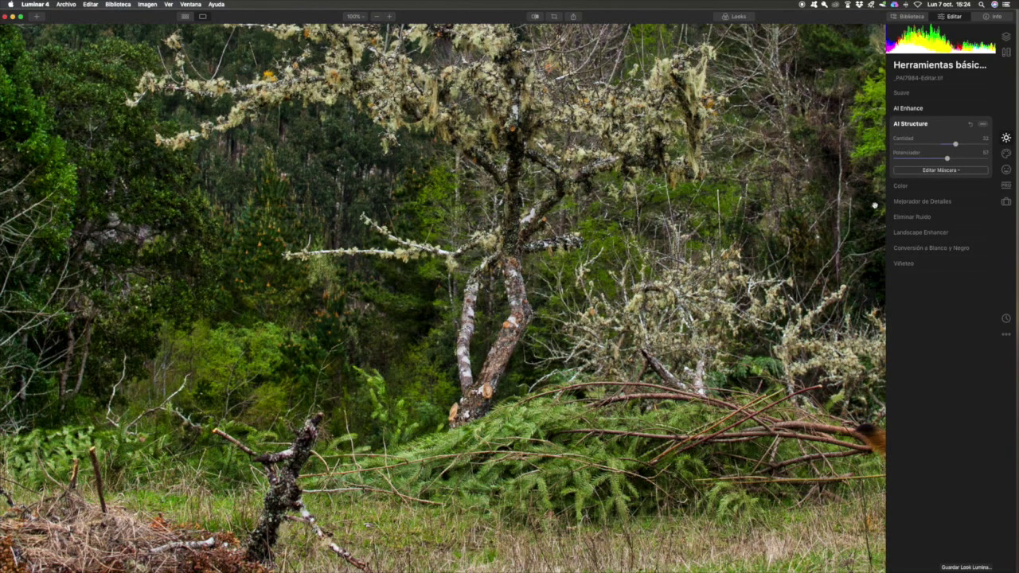
left_click_drag(947, 159, 914, 159)
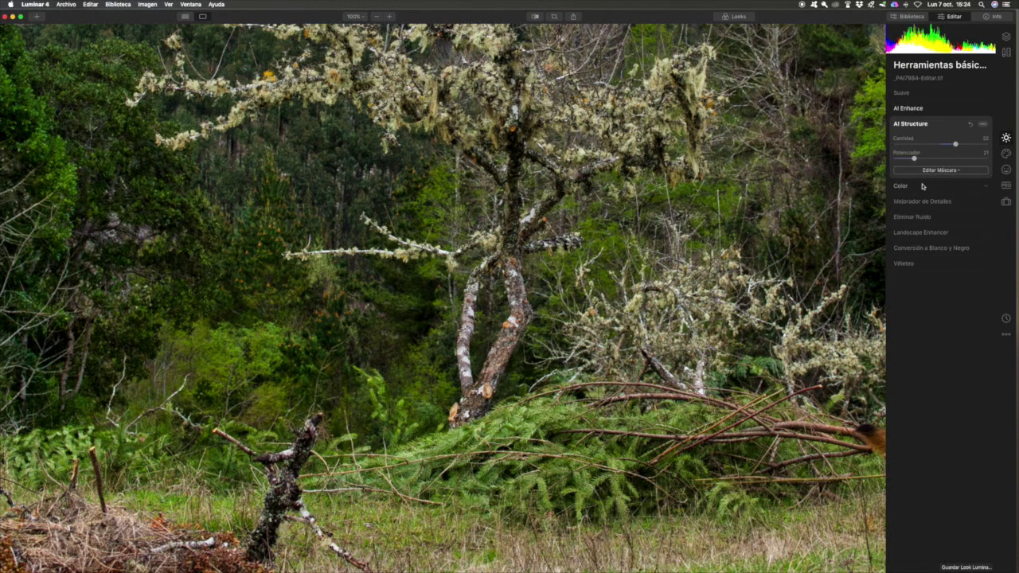
left_click_drag(956, 144, 943, 145)
left_click(573, 246)
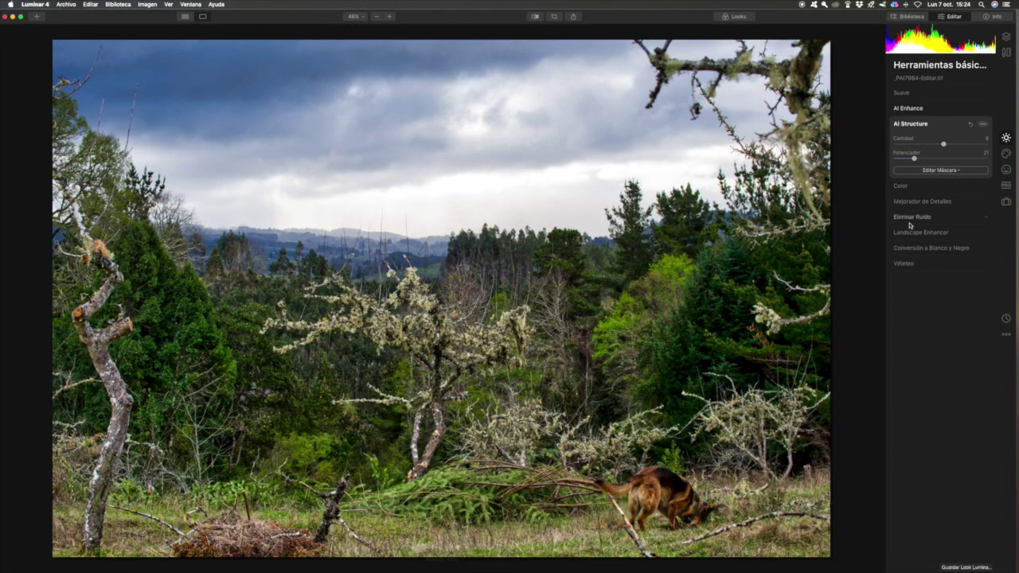
- Look over the Color adjustments and slightly raise the sharpening in Mejorador de Detalles
left_click(987, 189)
left_click(977, 187)
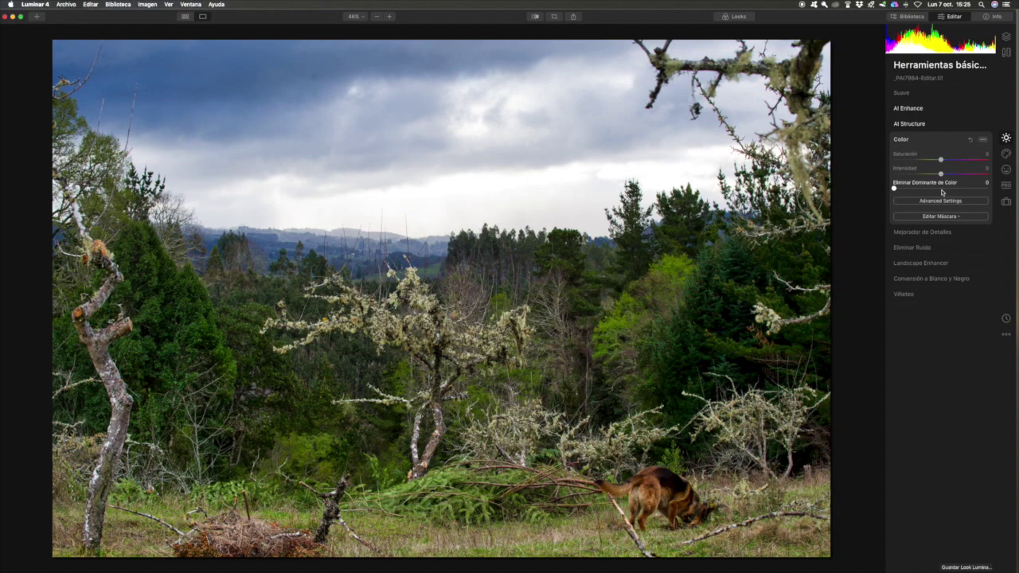
left_click(959, 231)
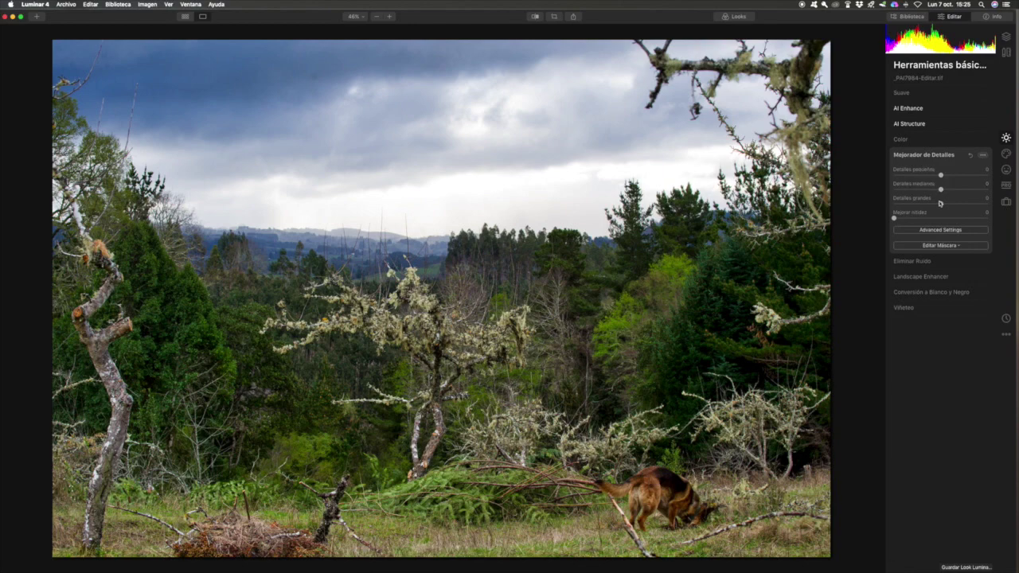
left_click_drag(896, 218, 899, 218)
- Apply Landscape Enhancer with Hora Dorada at 10 and Mejorador de Follaje at 11
left_click(939, 277)
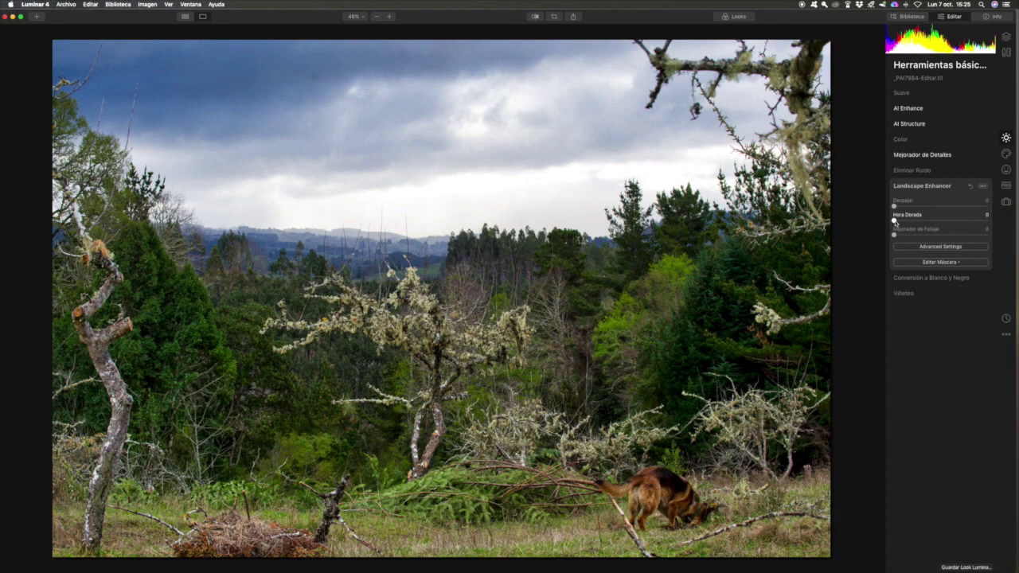
left_click_drag(896, 224, 906, 225)
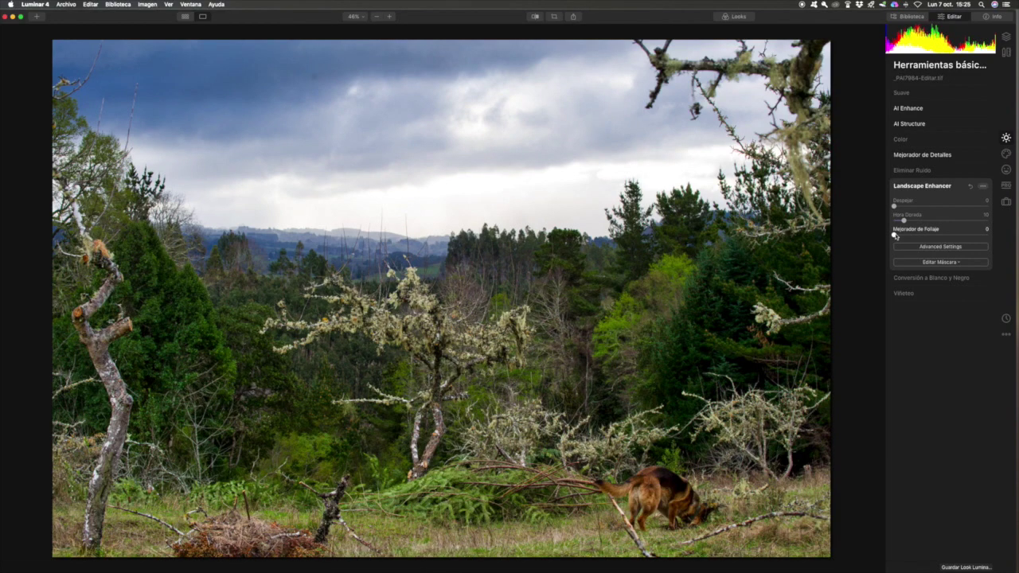
left_click_drag(895, 235, 936, 236)
left_click_drag(935, 236, 944, 235)
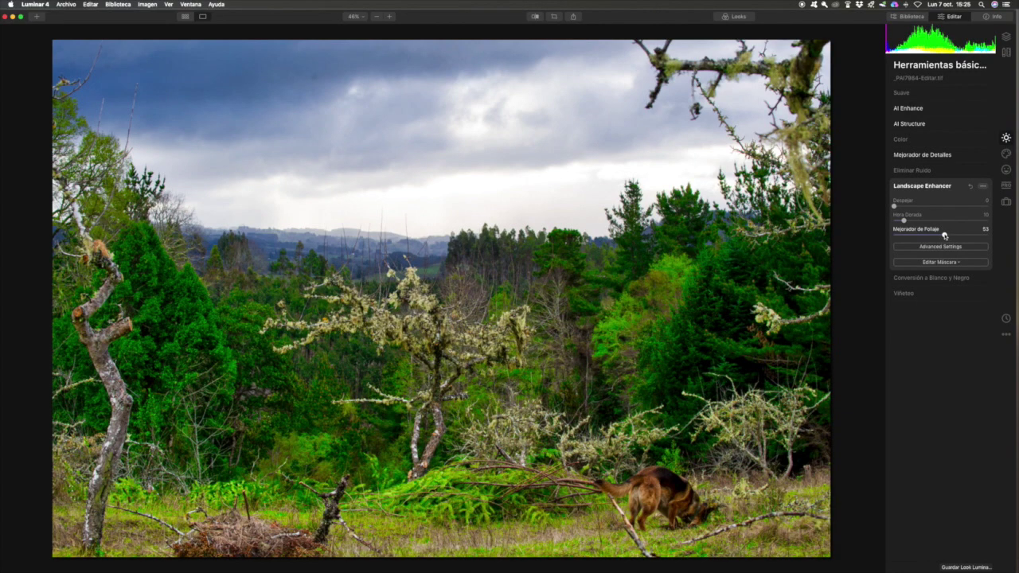
left_click_drag(945, 235, 910, 237)
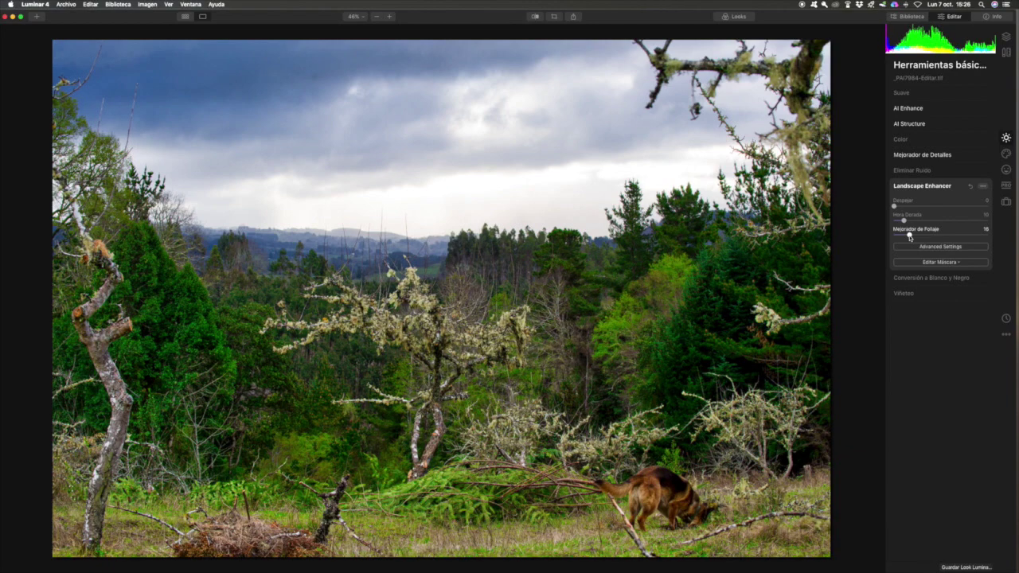
left_click_drag(910, 237, 904, 237)
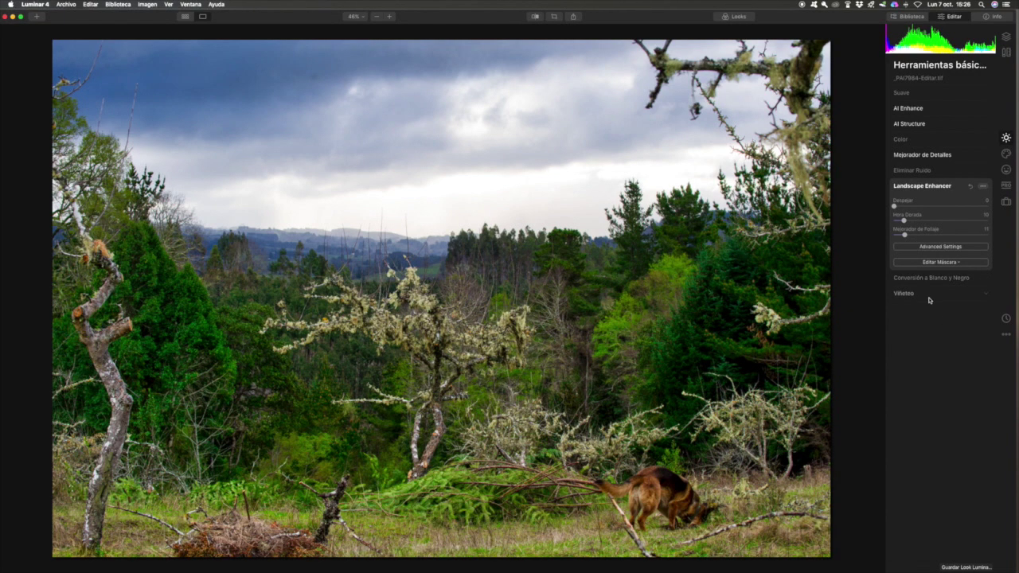
- Replace the photo's sky with Blue Sky 1 using the creative AI Sky Replacement tool
left_click(1007, 154)
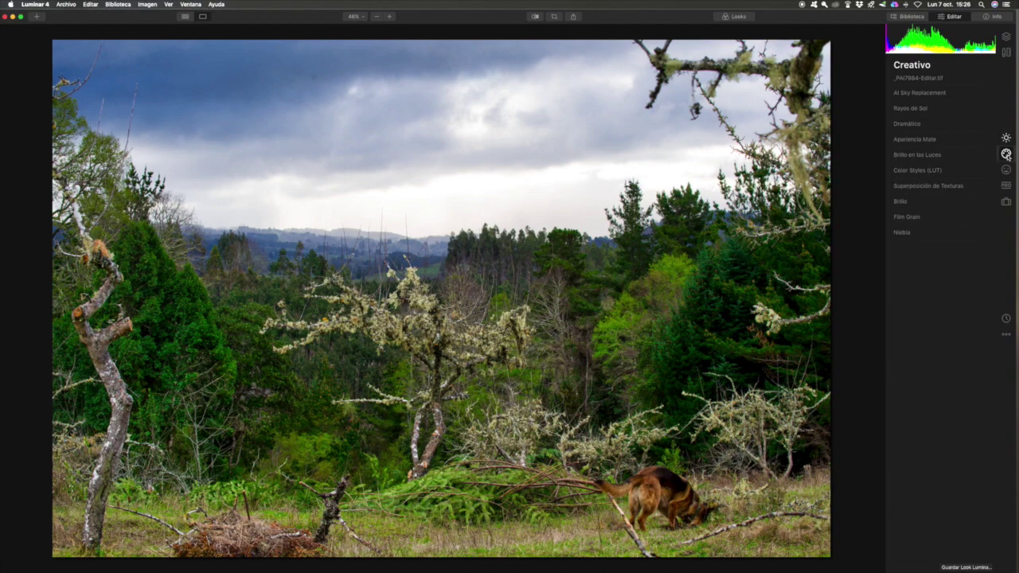
left_click(923, 94)
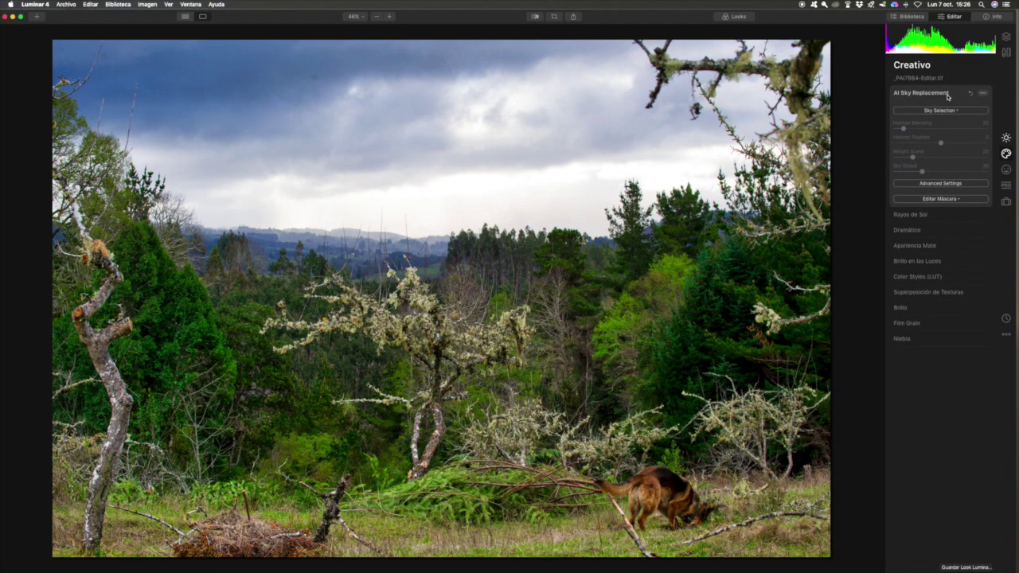
left_click(944, 111)
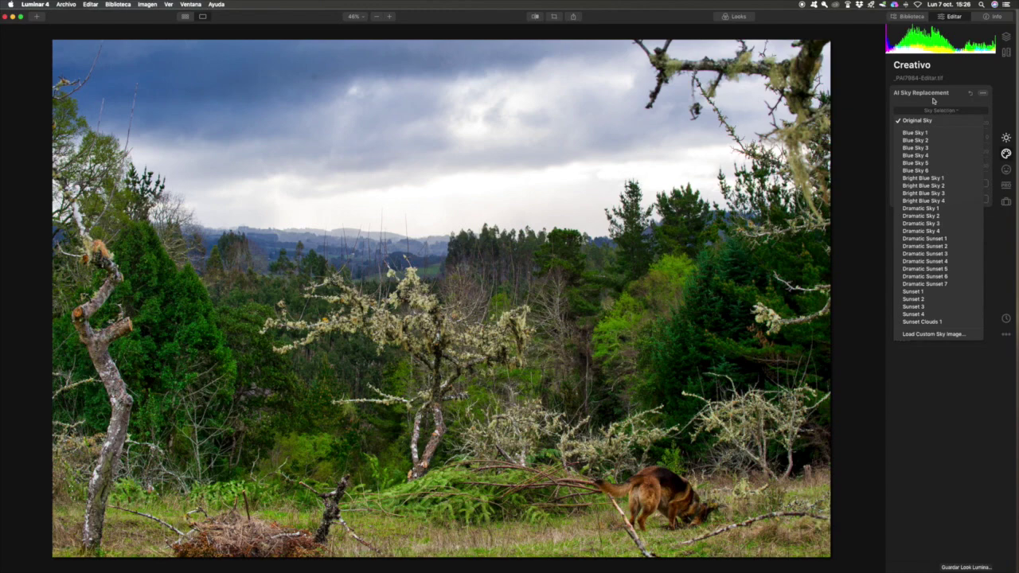
left_click(923, 133)
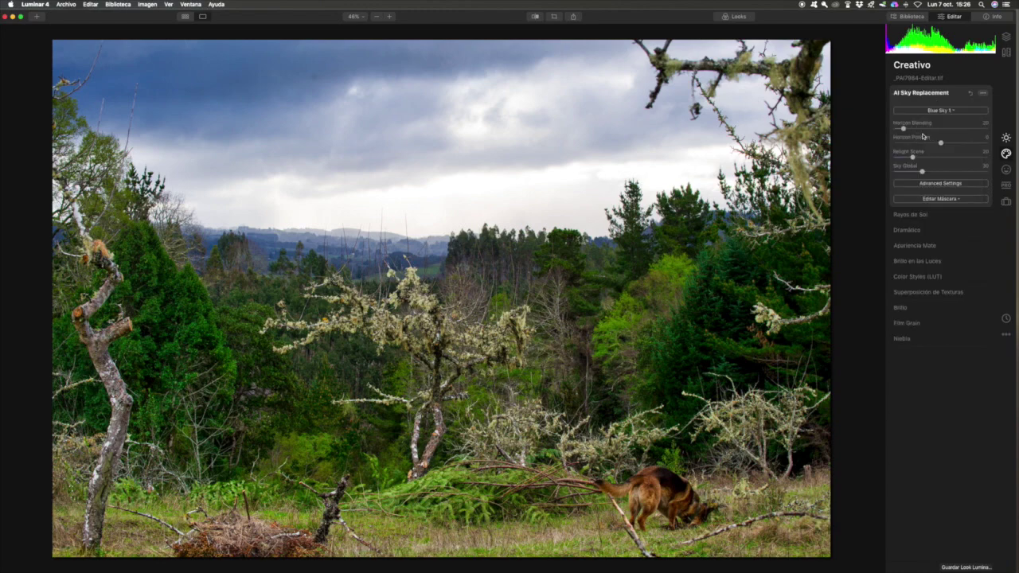
- Try the Bright Blue Sky 1, Dramatic Sky 1 and Dramatic Sky 2 presets as the replacement sky
left_click(950, 111)
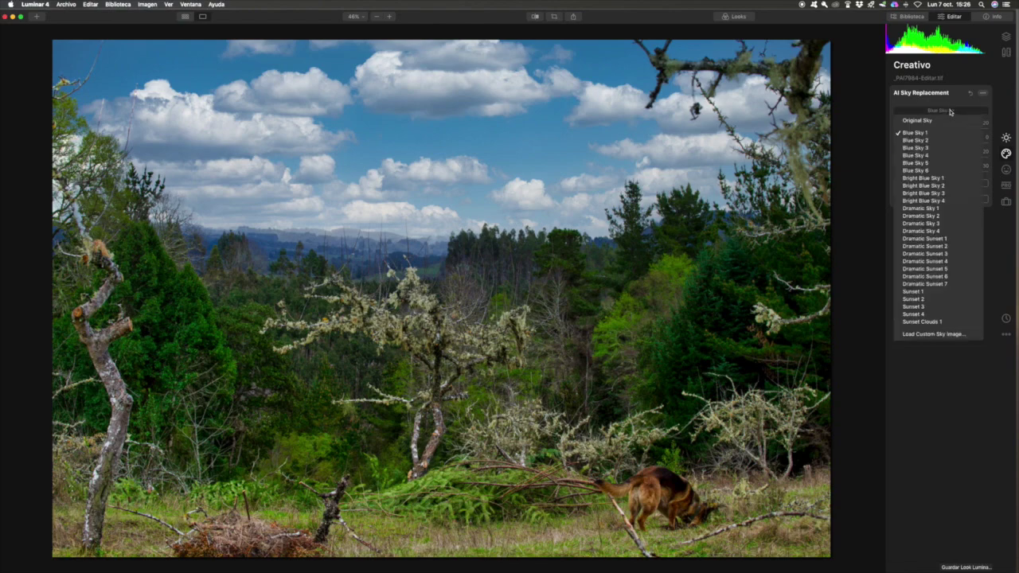
left_click(929, 180)
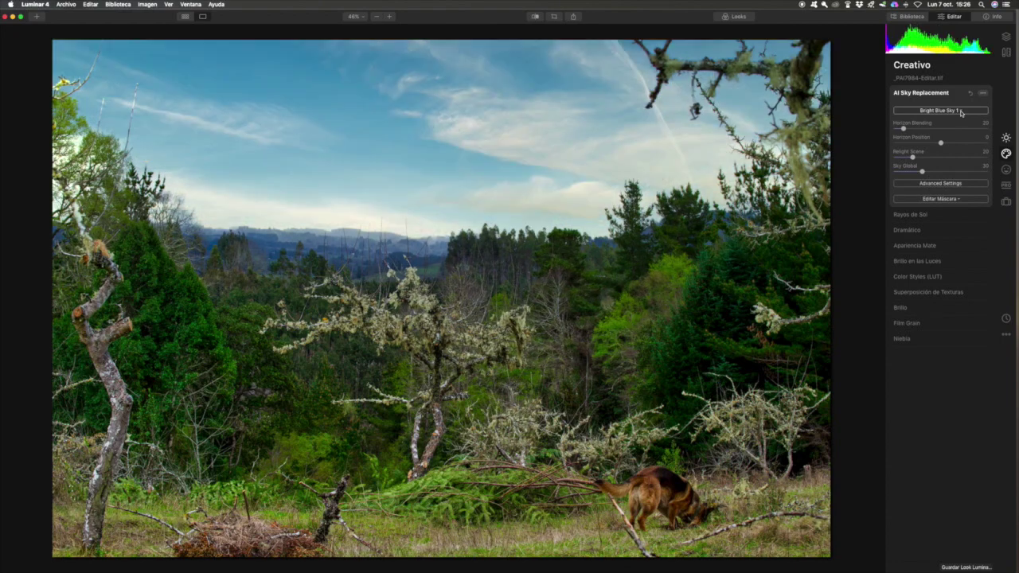
left_click(961, 112)
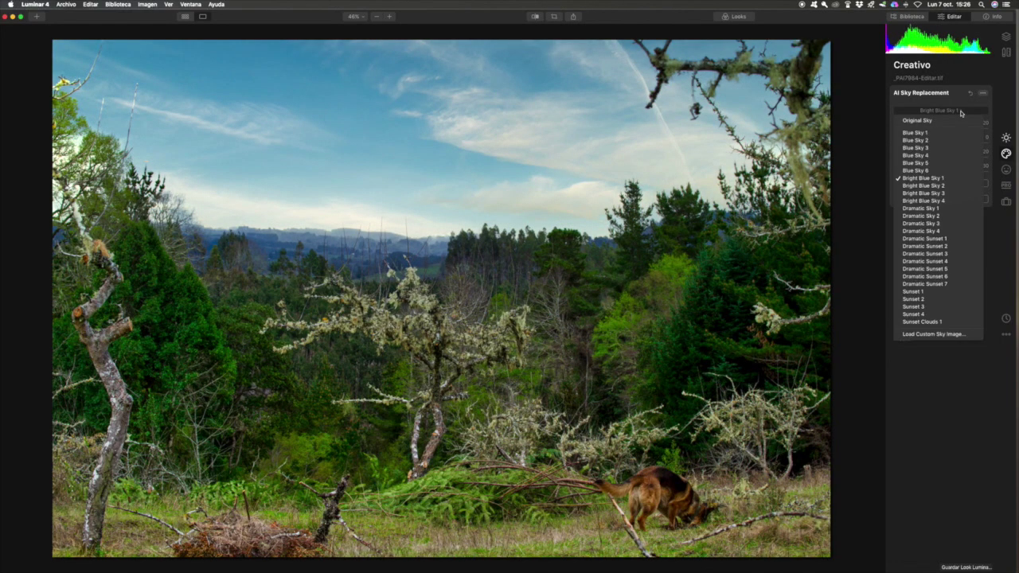
left_click(944, 208)
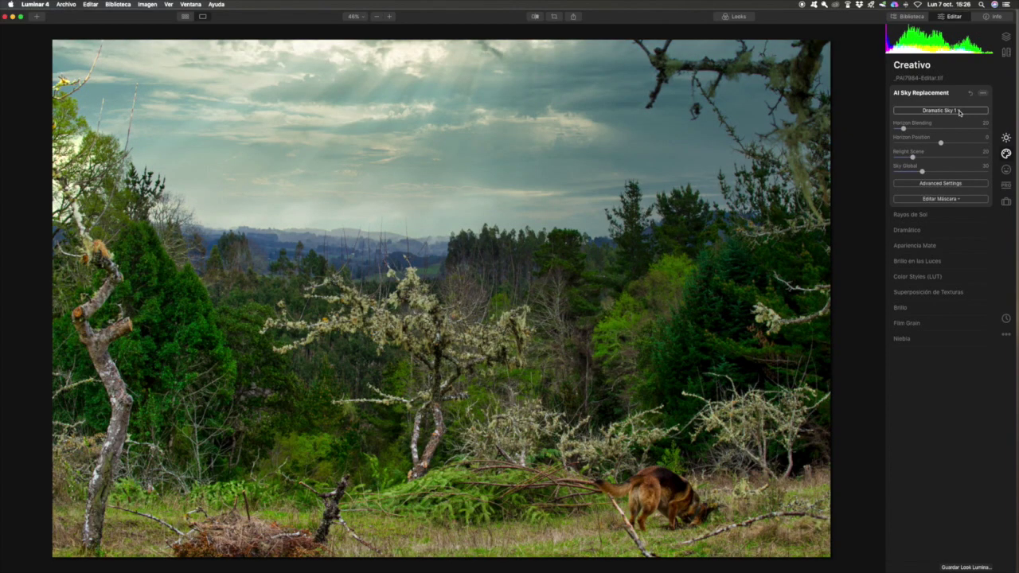
left_click(959, 111)
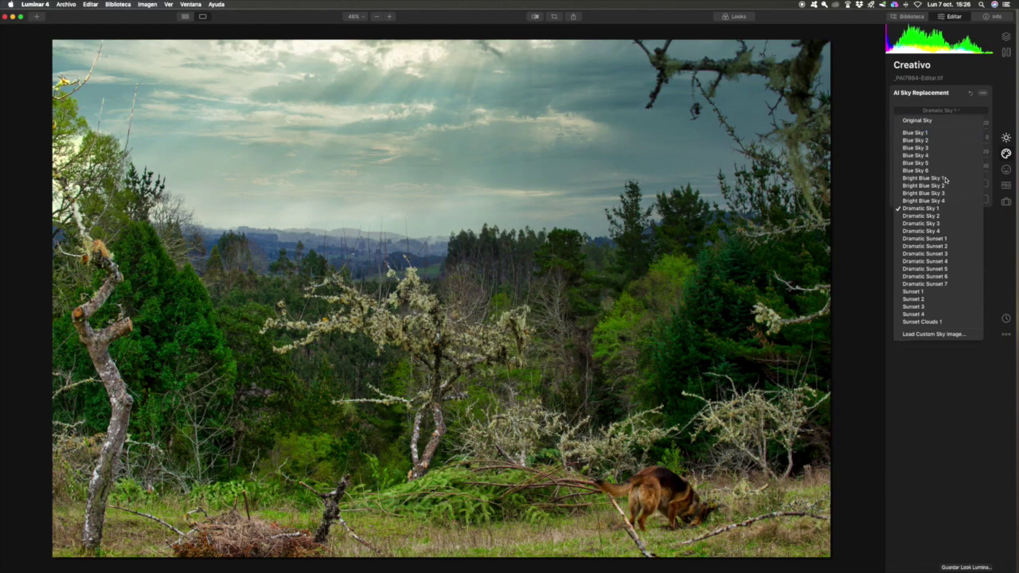
left_click(931, 217)
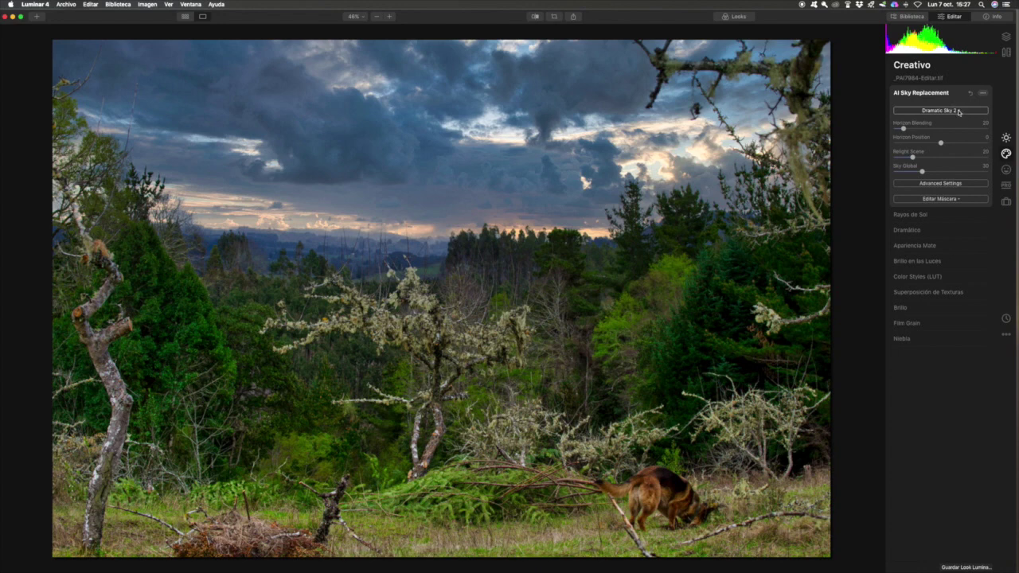
- Set the replacement sky to Dramatic Sunset 1
left_click(959, 113)
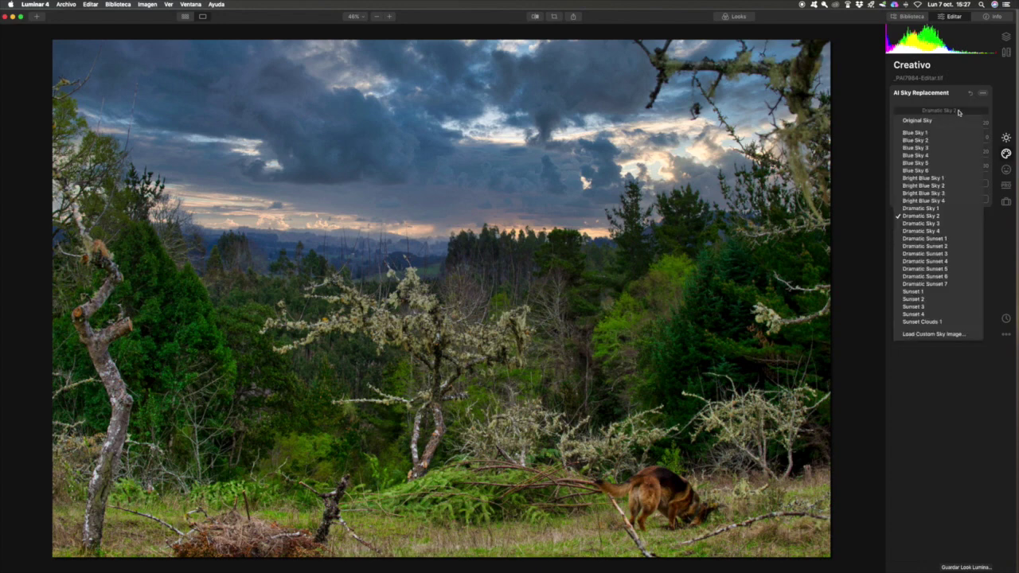
left_click(940, 239)
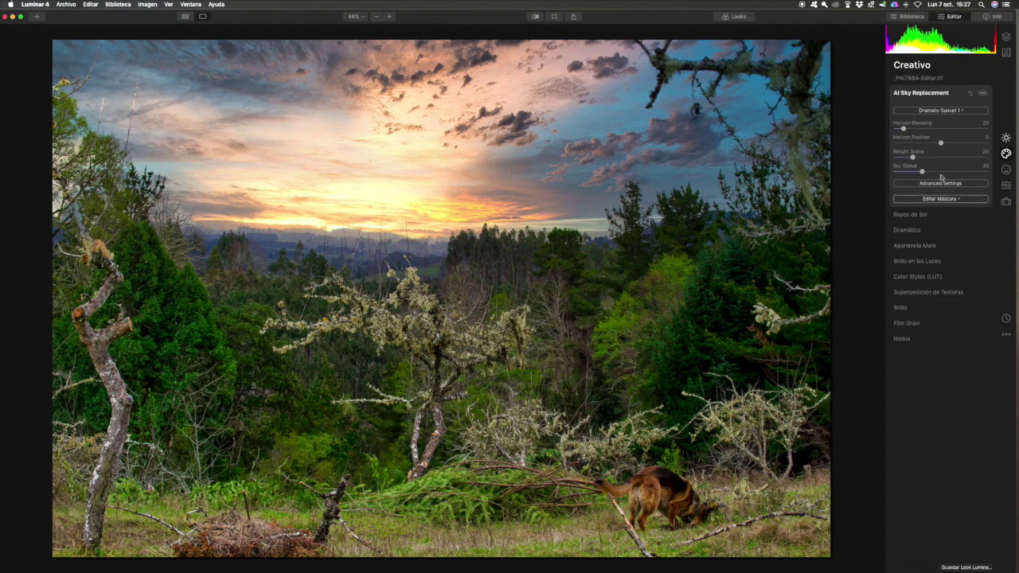
left_click(940, 110)
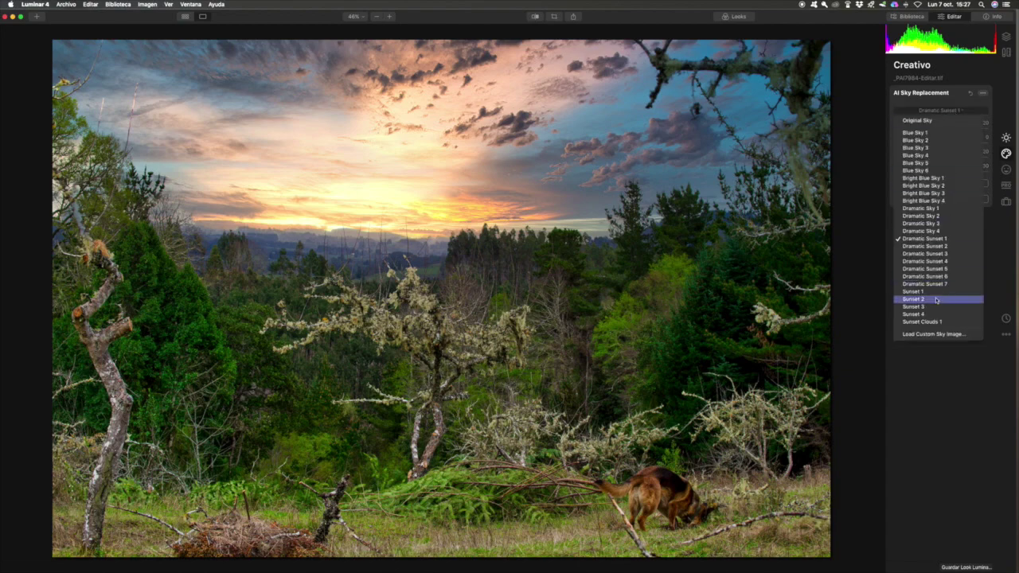
left_click(938, 332)
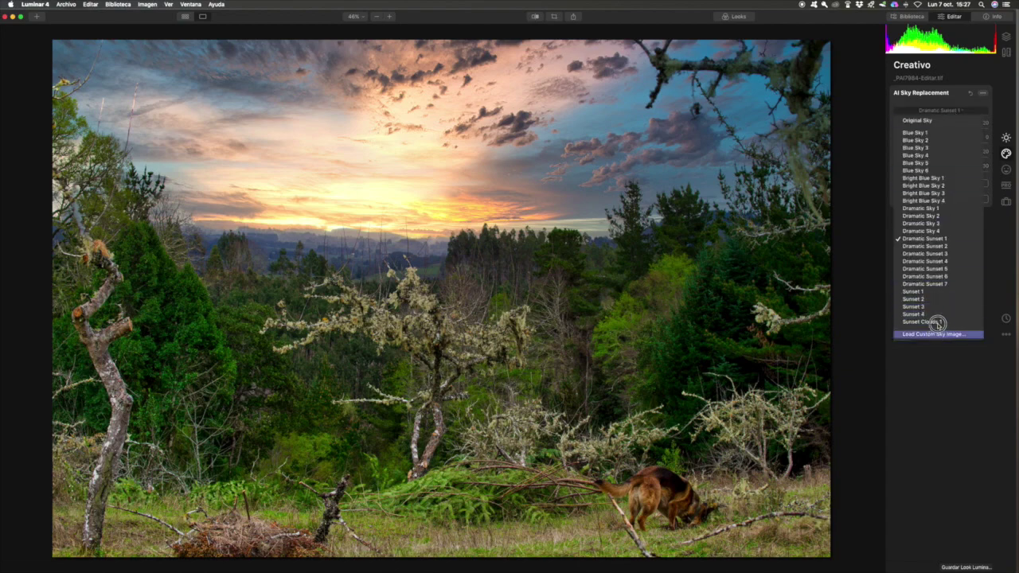
left_click(937, 333)
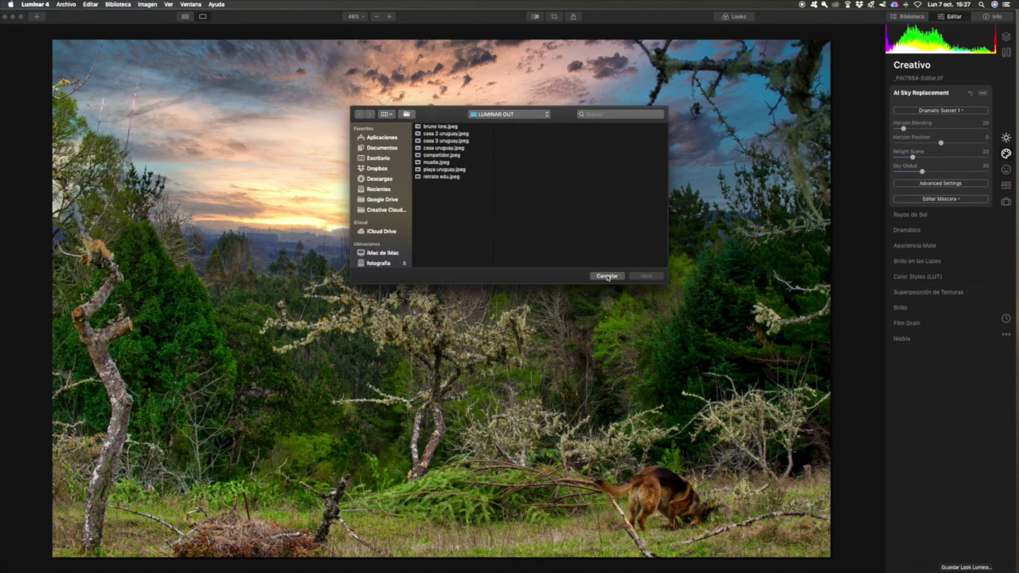
left_click(607, 276)
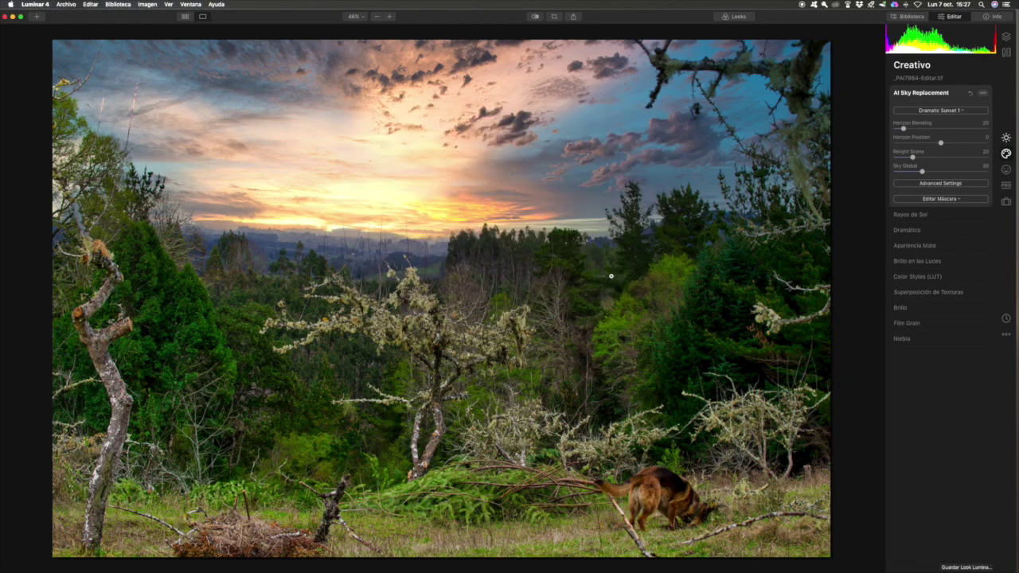
- Set the replacement sky to Sunset Clouds 1
left_click(959, 110)
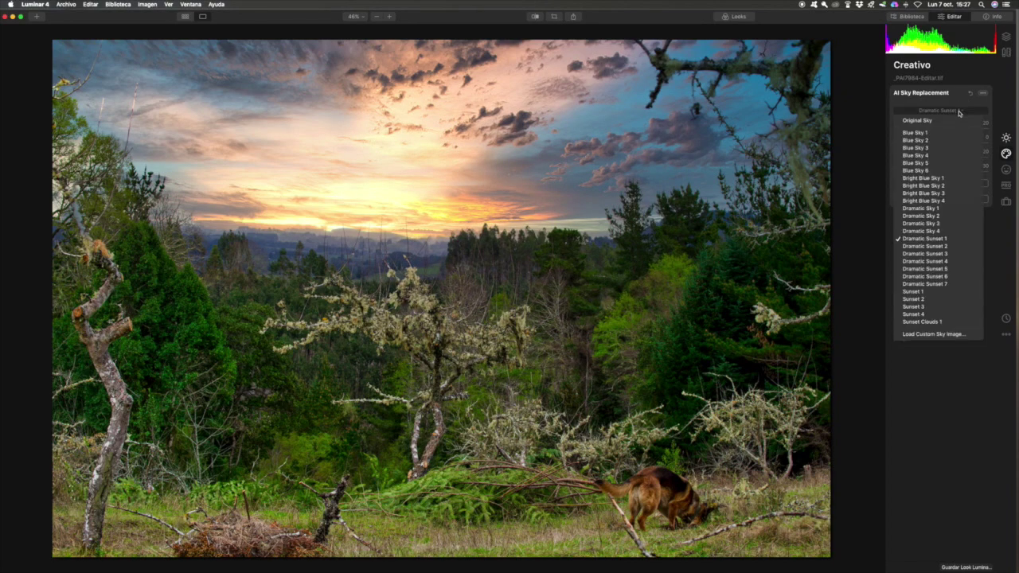
left_click(933, 322)
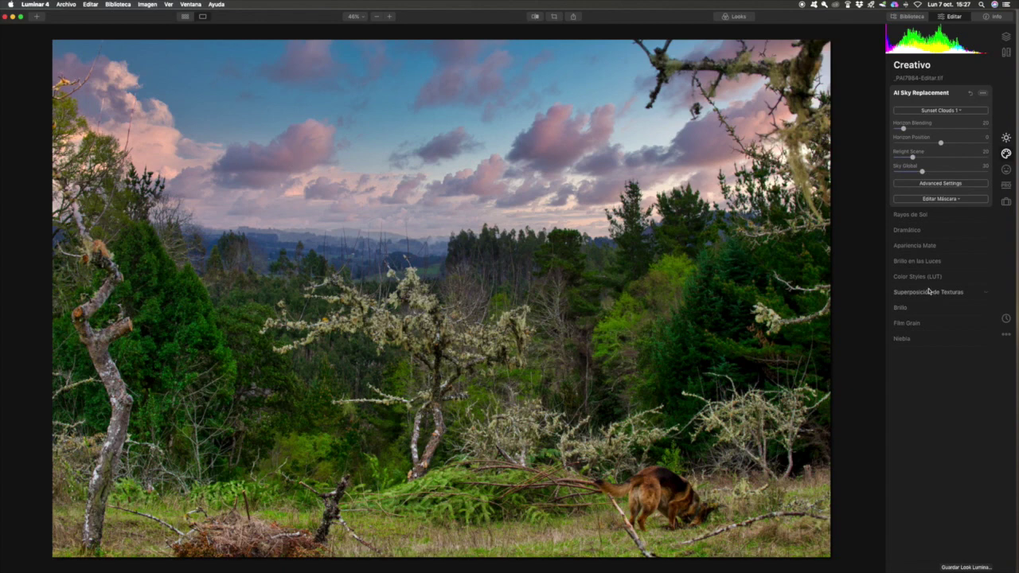
- Try Rayos de Sol on the sky with Cantidad, Number of Sunrays and Radio del Sol all at 0
left_click(960, 213)
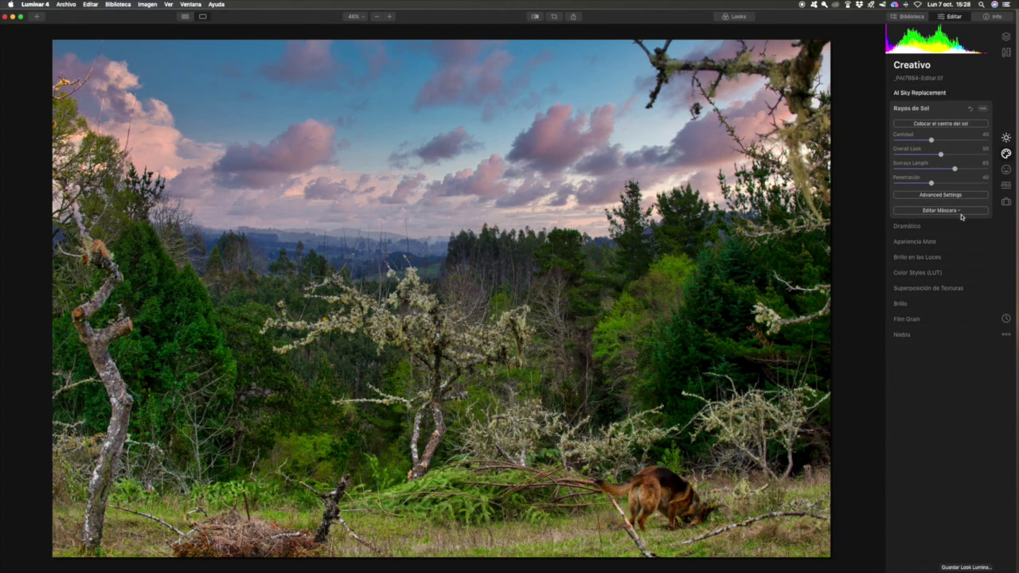
left_click_drag(931, 141, 893, 140)
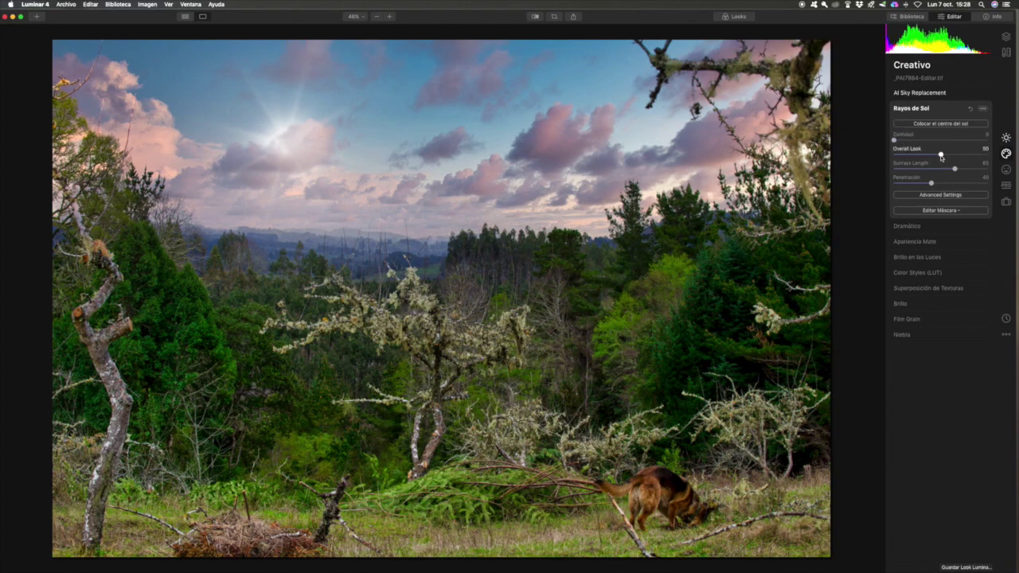
left_click(945, 212)
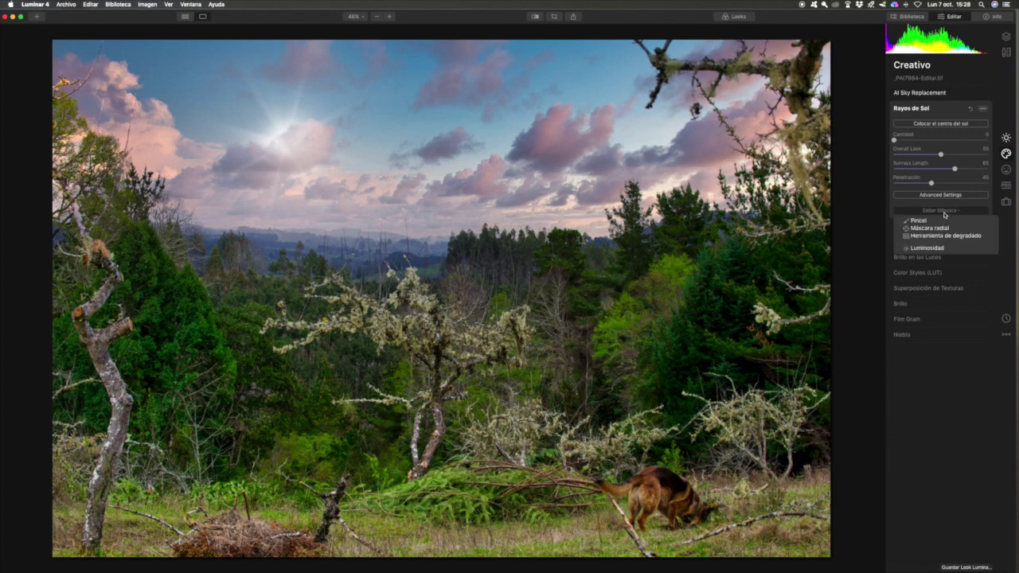
left_click(947, 197)
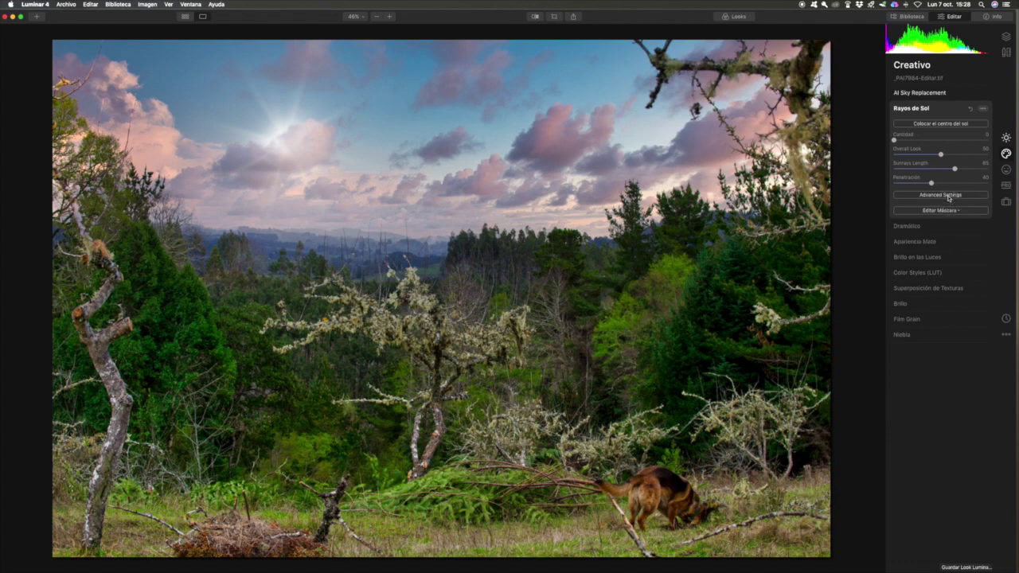
left_click(946, 196)
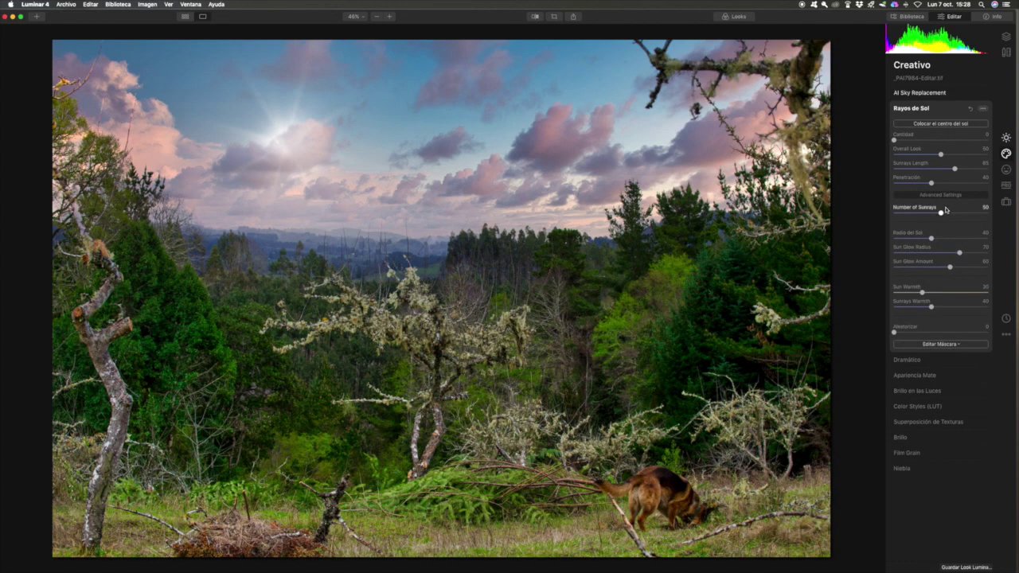
left_click_drag(941, 213, 882, 235)
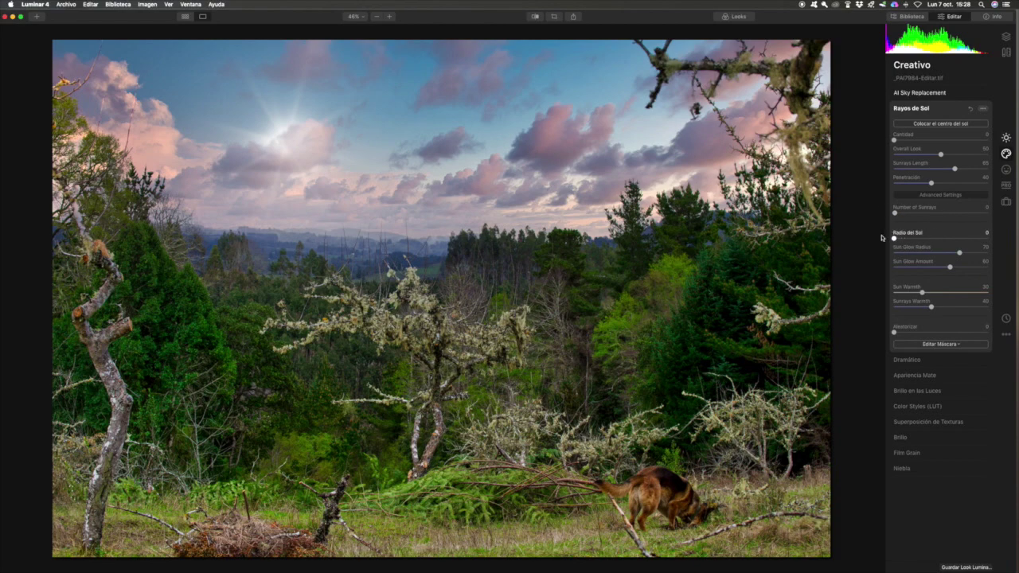
left_click(937, 196)
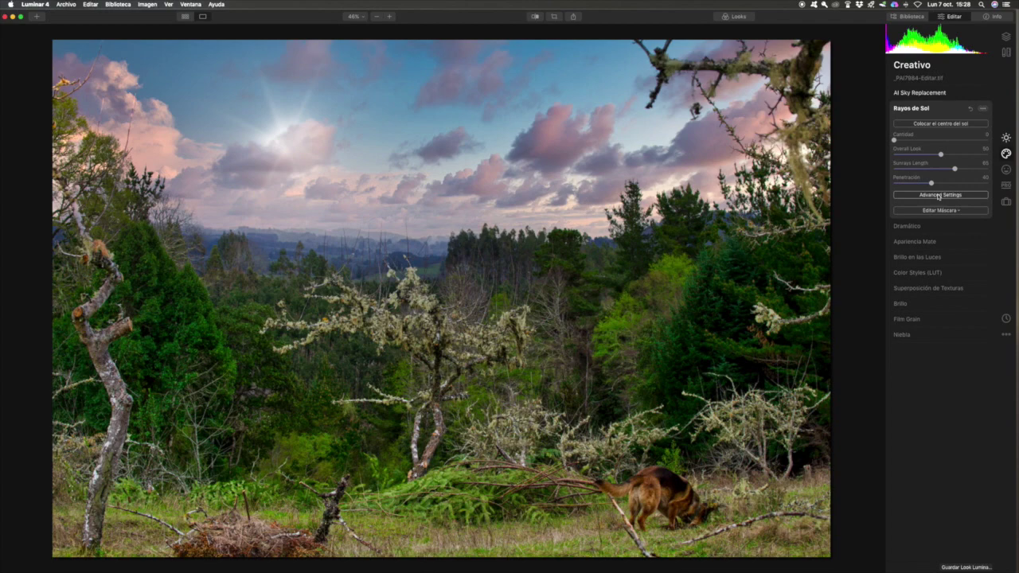
- Try Overall Look at 0 and shorter sunrays, and reset the Rayos de Sol settings
left_click_drag(940, 155, 886, 156)
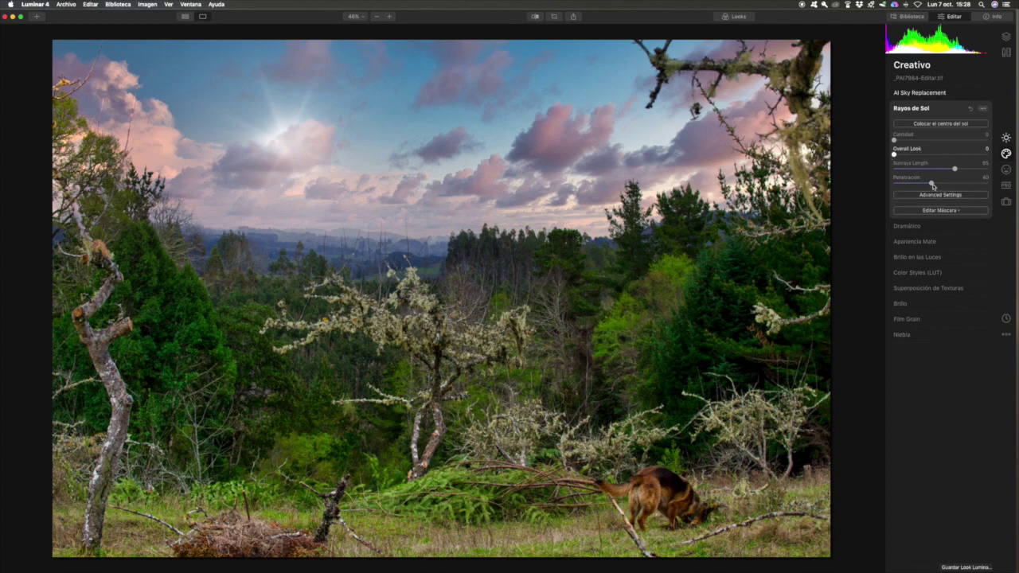
left_click_drag(952, 170, 897, 168)
left_click(971, 111)
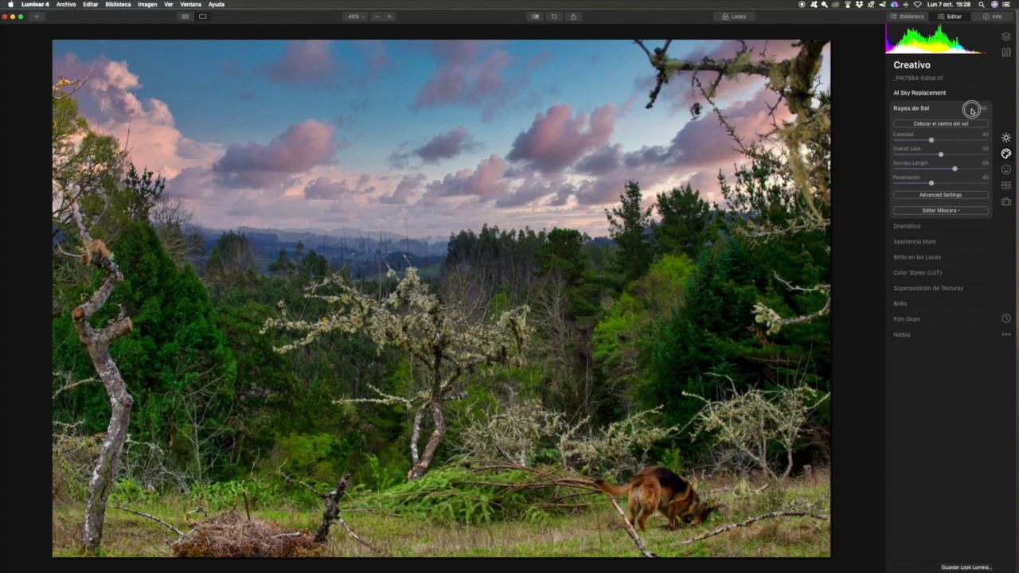
- Try the Dramático effect with Cantidad at 39 and bring the amount back down
left_click(973, 227)
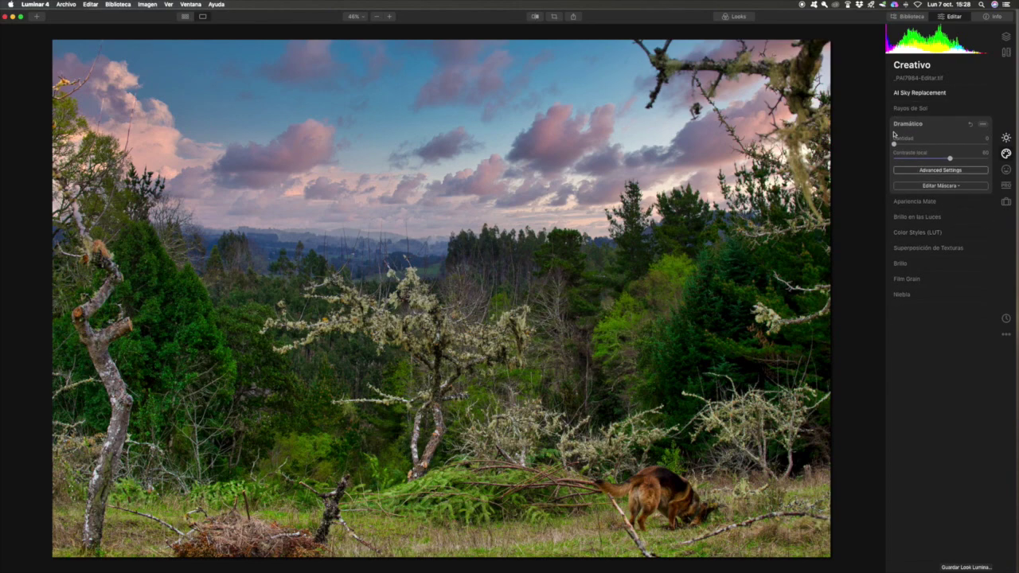
left_click_drag(895, 145, 933, 145)
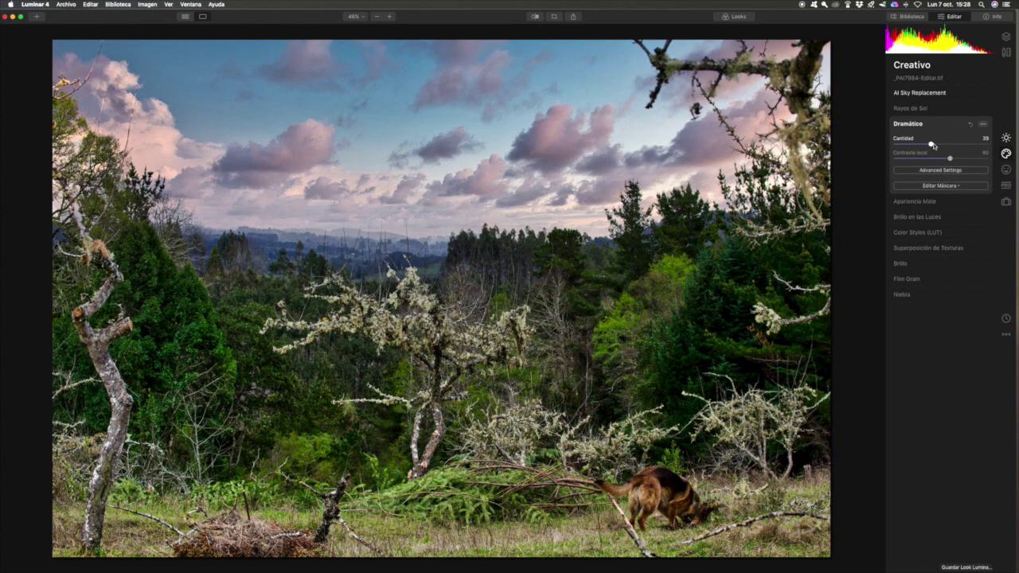
left_click_drag(933, 145, 894, 144)
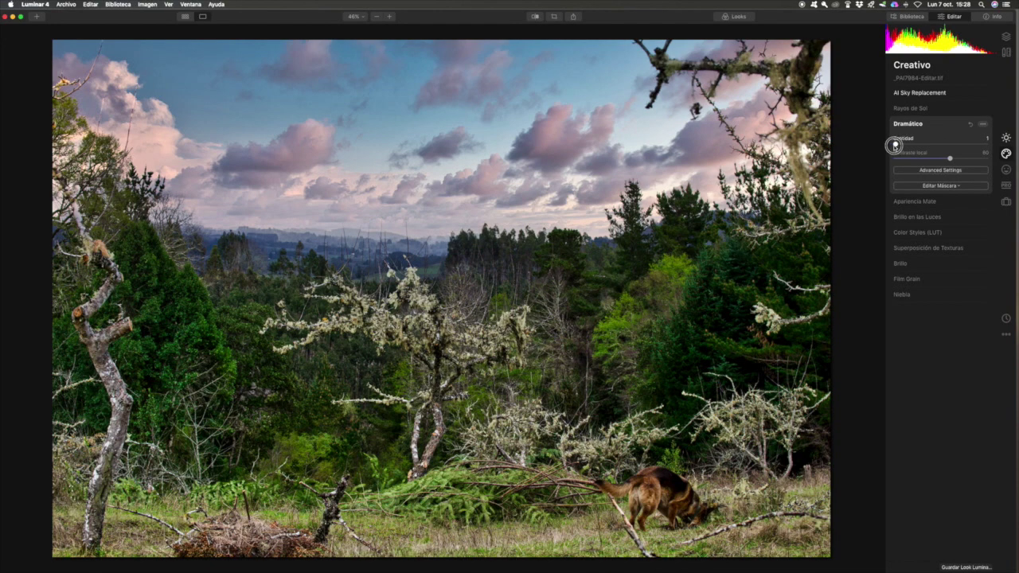
- Examine the settings of the Apariencia Mate and Brillo en las Luces effects
left_click(944, 202)
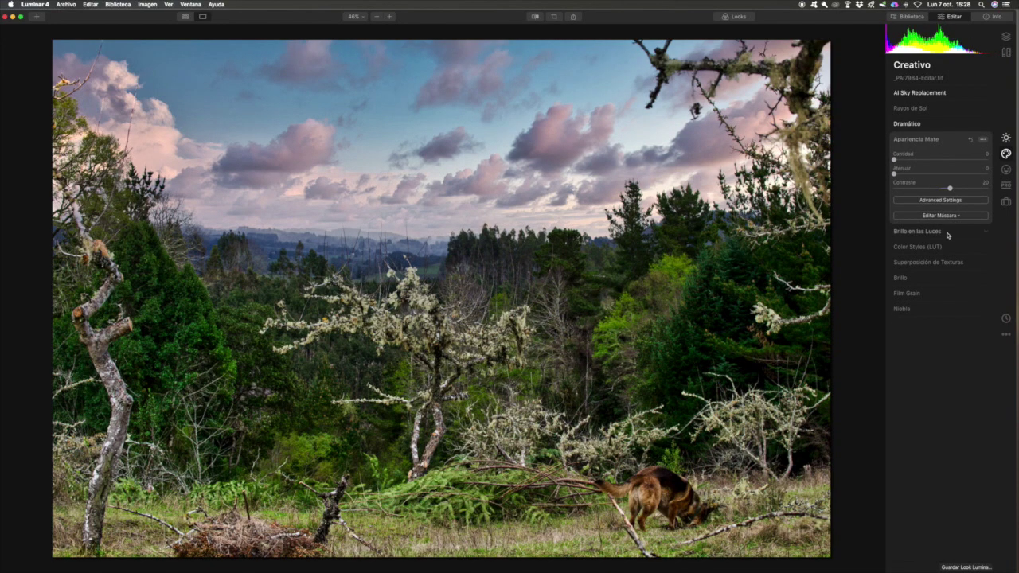
left_click(946, 232)
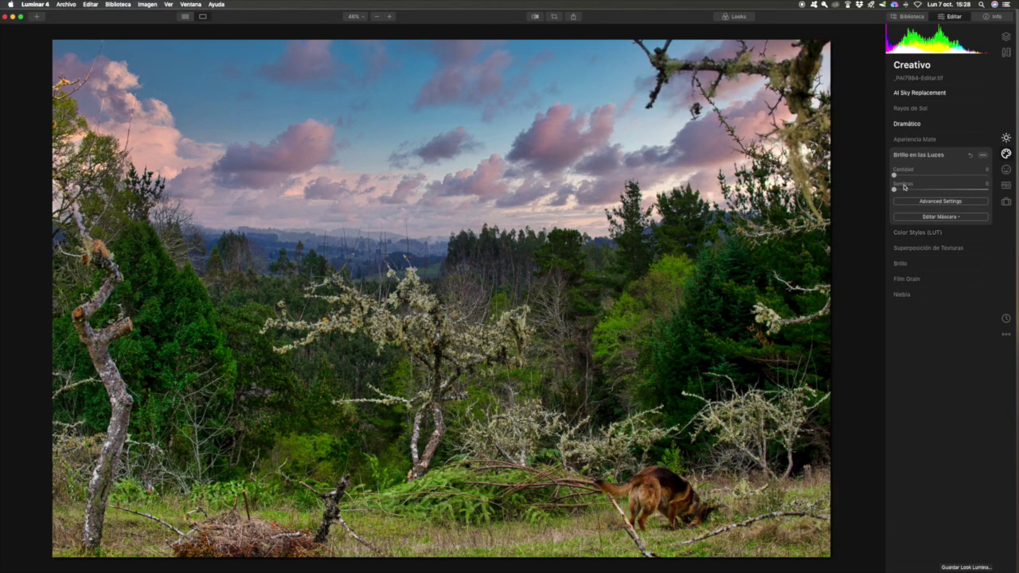
- Preview the Color Styles LUTs on the photo, including Santa Barbara, Candlelight, Kodack chrome 3 and Sepia
left_click(943, 233)
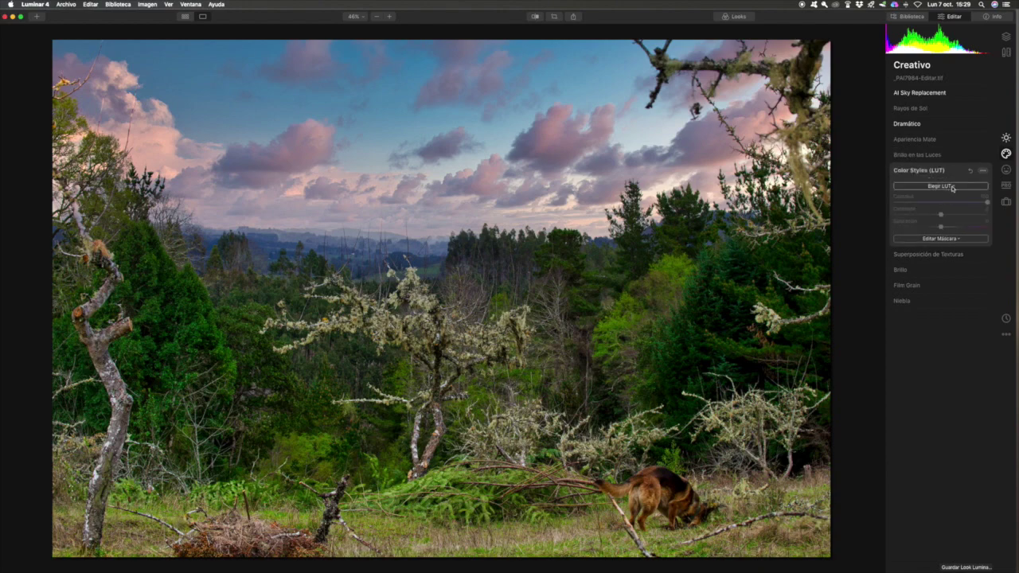
left_click(953, 186)
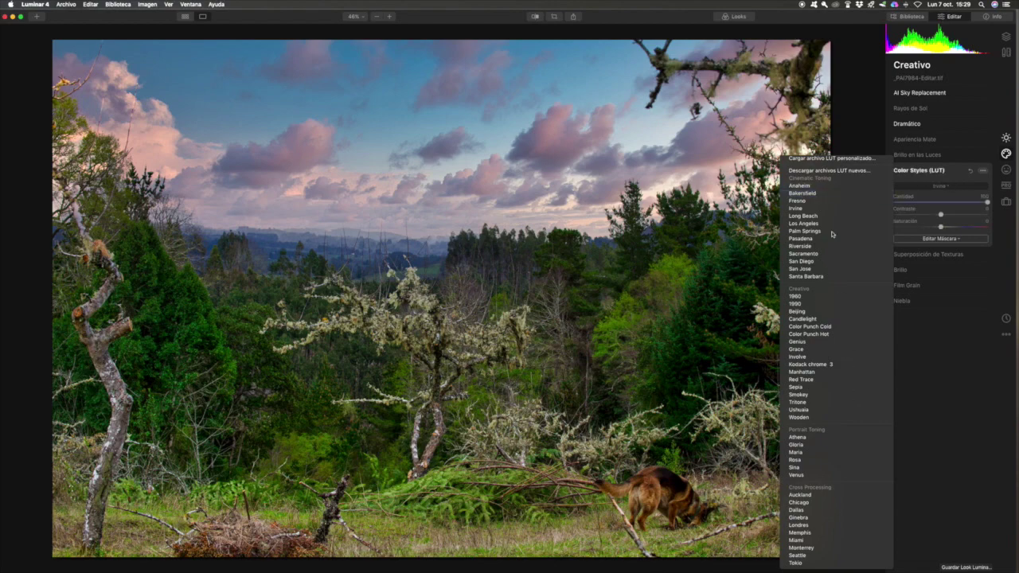
key("Down")
key("Down")
key("Down")
key("Down")
key("Down")
key("Down")
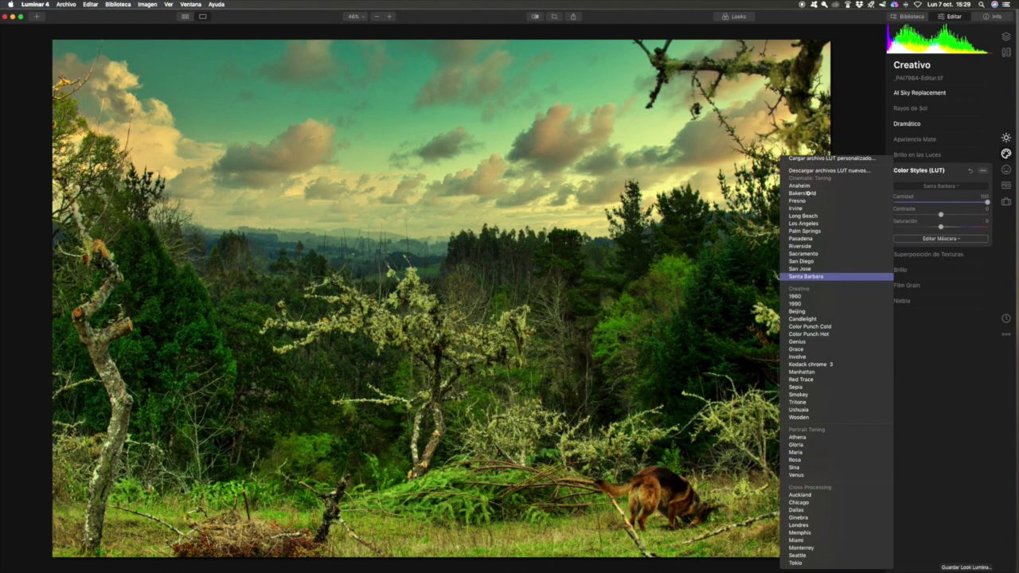
key("Down")
key("Down")
key("Down")
key("Down")
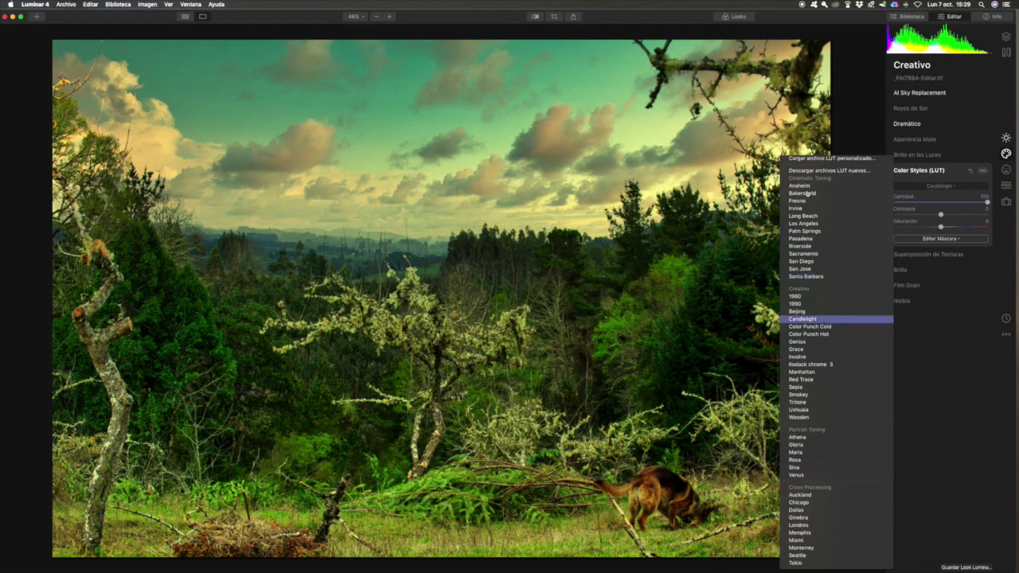
key("Down")
key("Down")
key("Down")
key("Down")
key("Down")
key("Down")
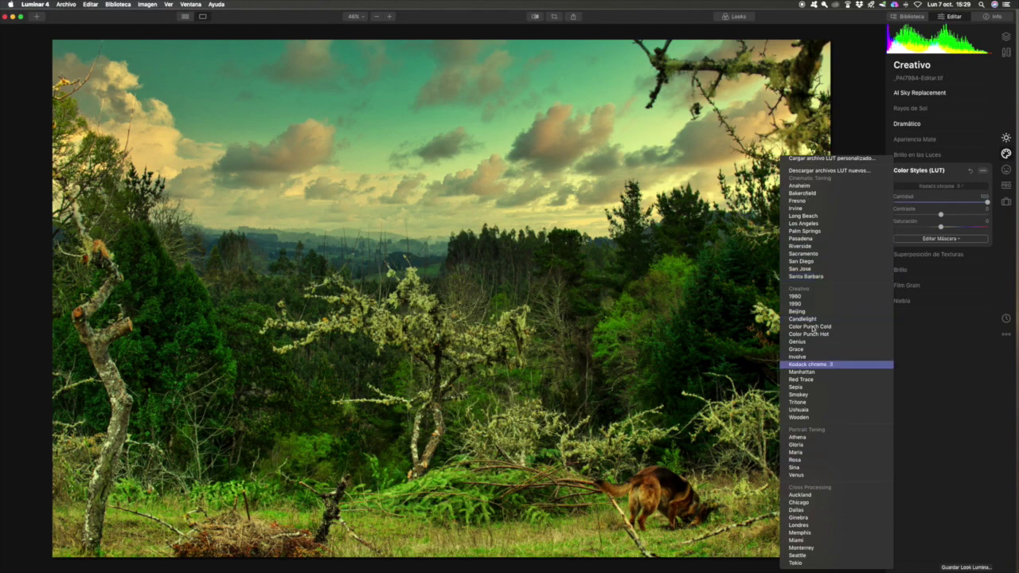
key("Down")
key("Down")
key("Down")
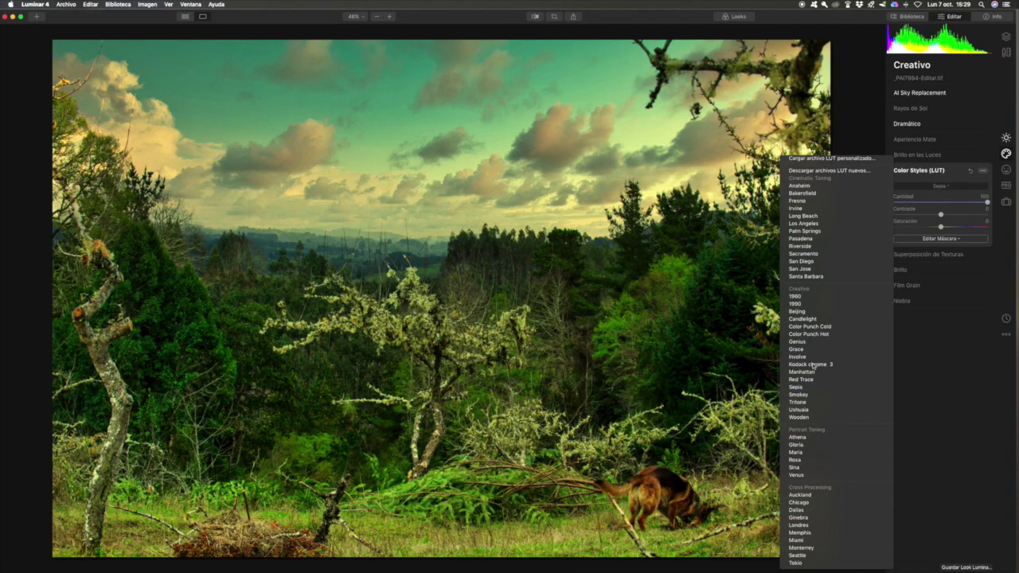
- Go back through the LUT list to the Cinematic Toning group and preview Sacramento
key("Up")
key("Up")
key("Up")
key("Up")
key("Up")
key("Up")
key("Up")
key("Up")
key("Up")
key("Up")
key("Up")
key("Up")
key("Up")
key("Up")
key("Up")
key("Up")
key("Up")
key("Up")
key("Up")
key("Up")
key("Up")
key("Up")
key("Down")
key("Down")
key("Down")
key("Down")
key("Down")
key("Down")
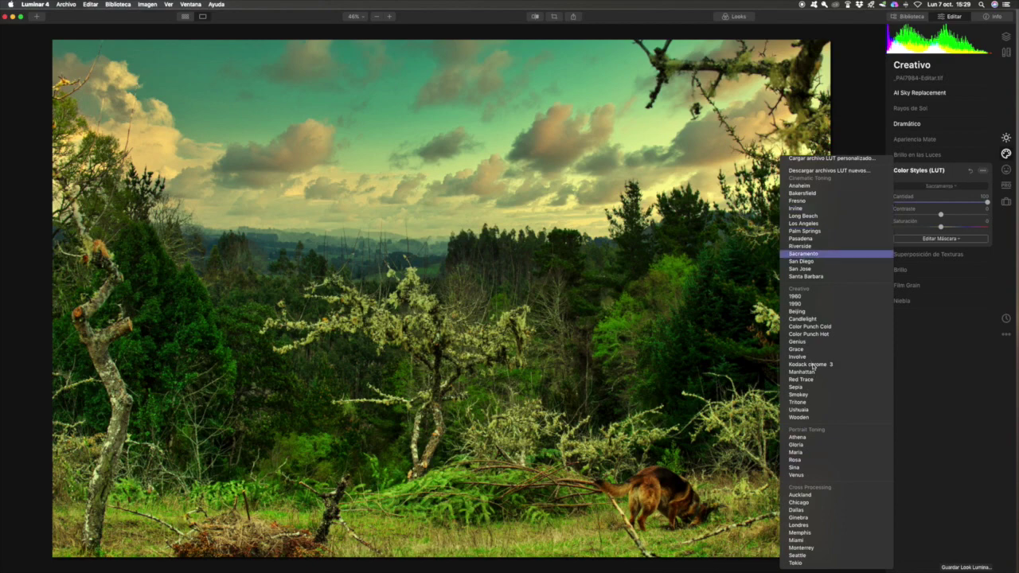
- Try the Creative LUTs up to Kodack chrome 3, and reset Color Styles (LUT)
key("Down")
key("Down")
key("Down")
key("Down")
key("Down")
key("Down")
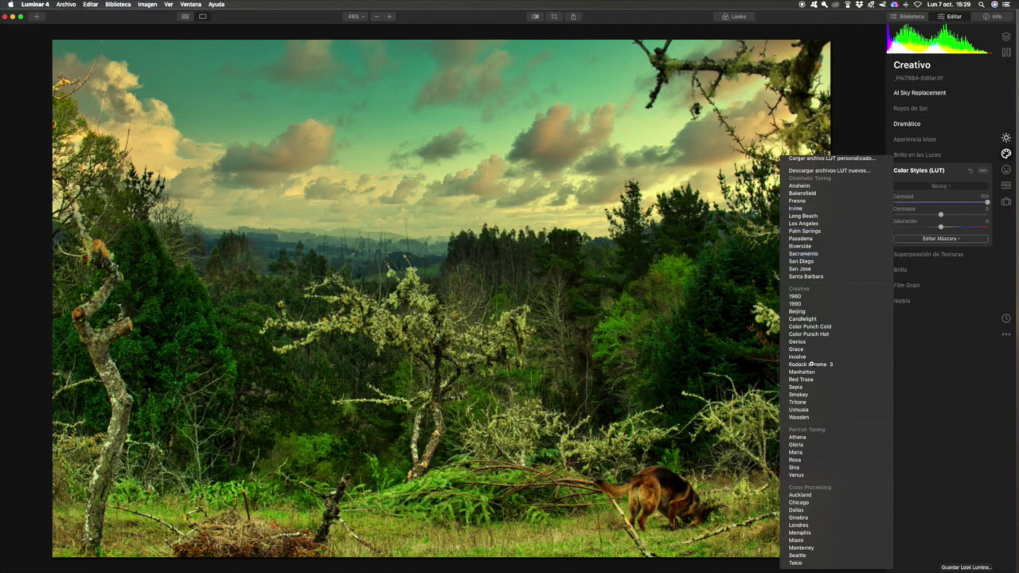
key("Down")
key("Down")
key("Down")
key("Down")
key("Down")
key("Down")
key("Down")
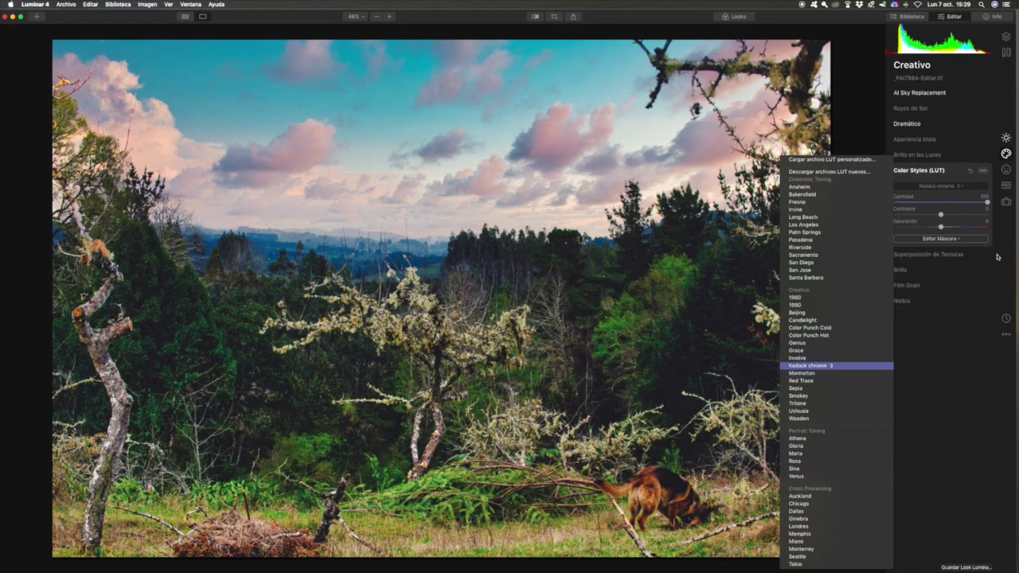
left_click(971, 171)
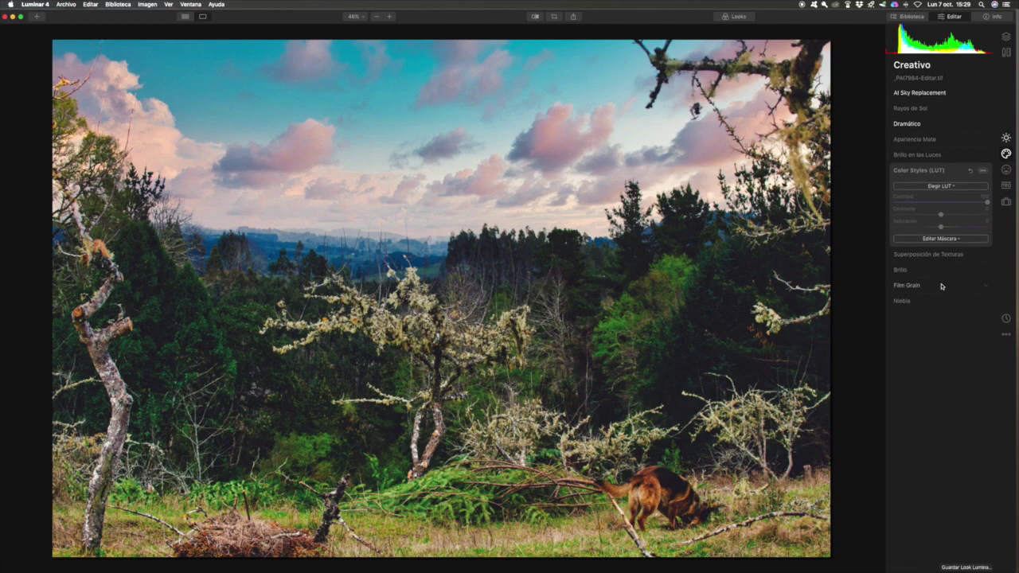
key("backslash")
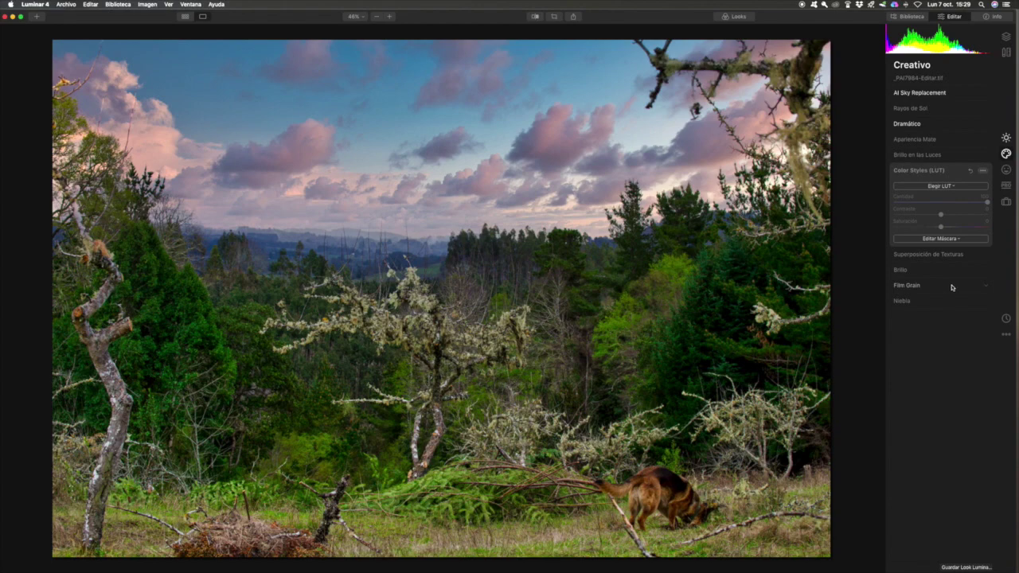
- Try Film Grain with Cantidad at 23 and bring the amount back to its minimum
left_click(984, 286)
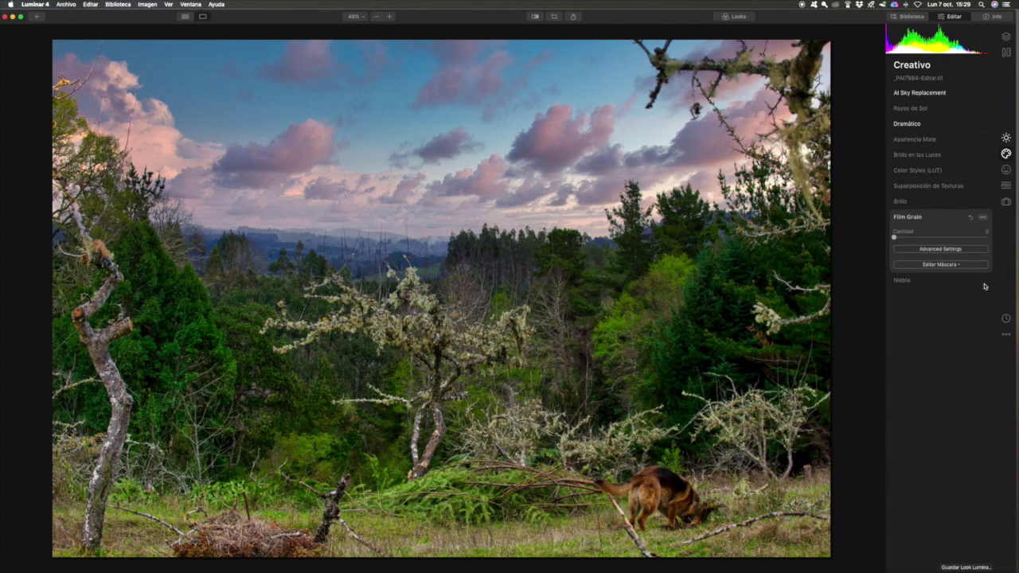
left_click_drag(894, 238, 918, 237)
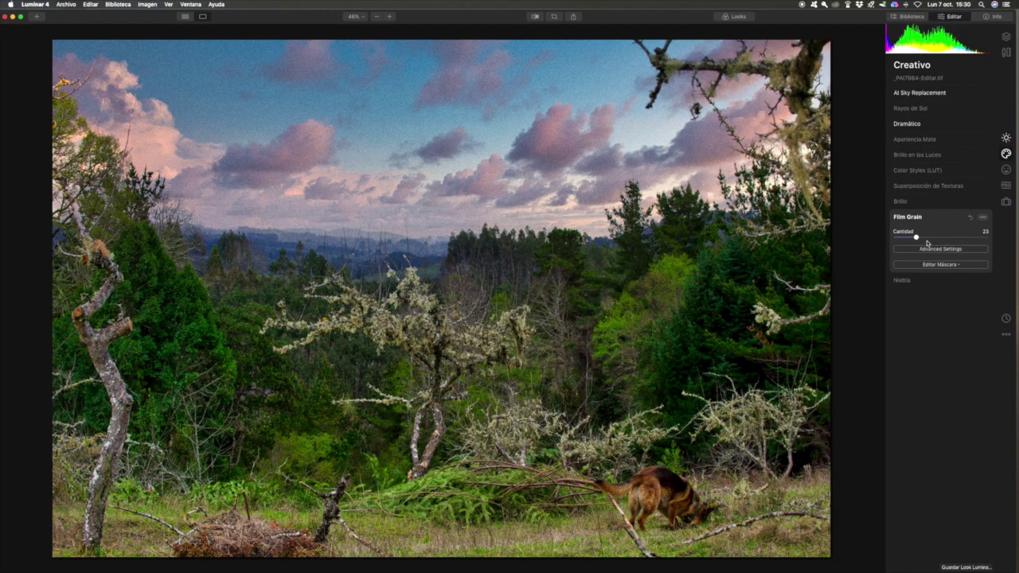
left_click_drag(916, 237, 892, 237)
- Look through the Pro tools Contraste Avanzado, Degradado Ajustable and Oscurecer y Aclarar
left_click(1006, 187)
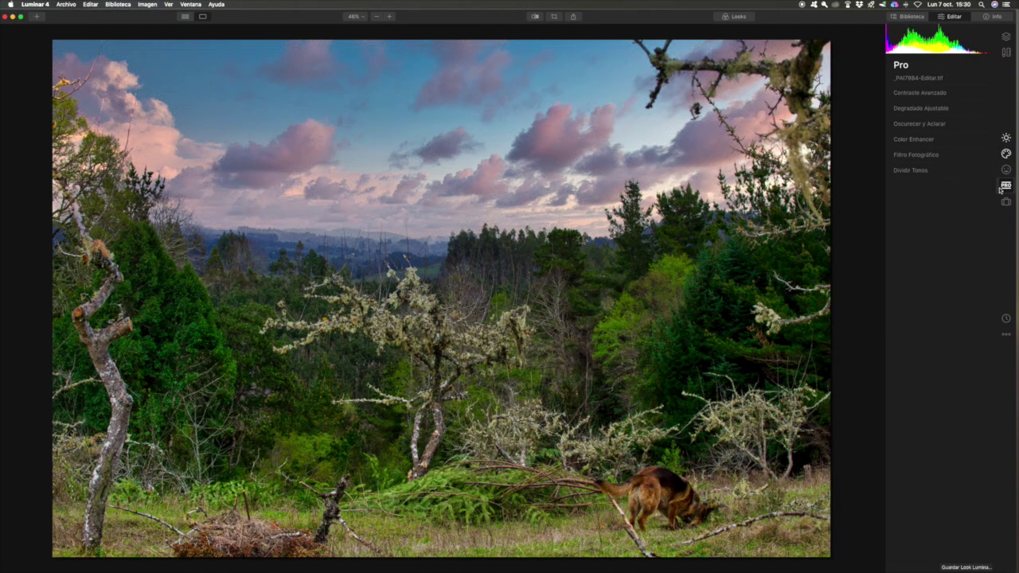
left_click(956, 93)
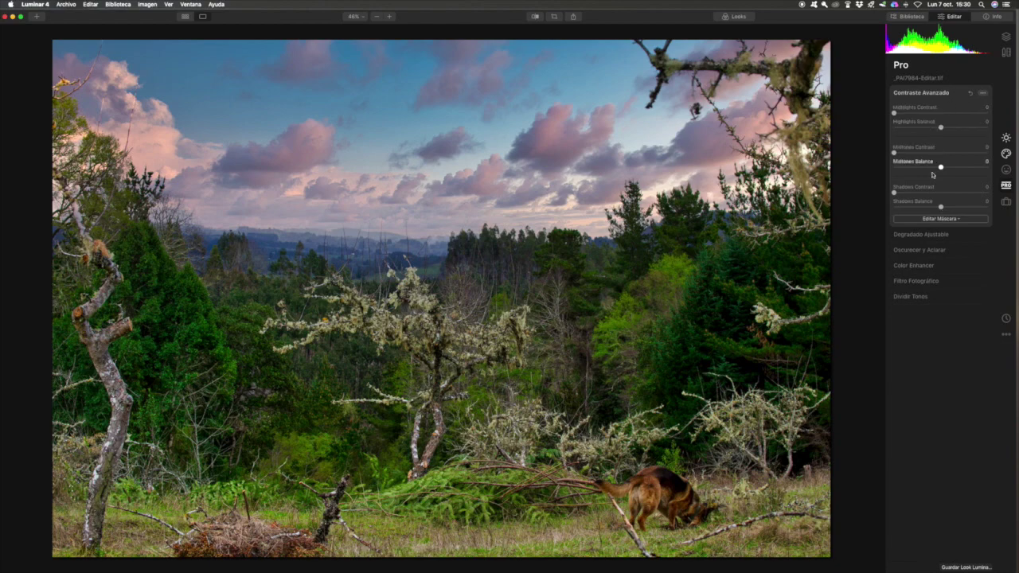
left_click(924, 234)
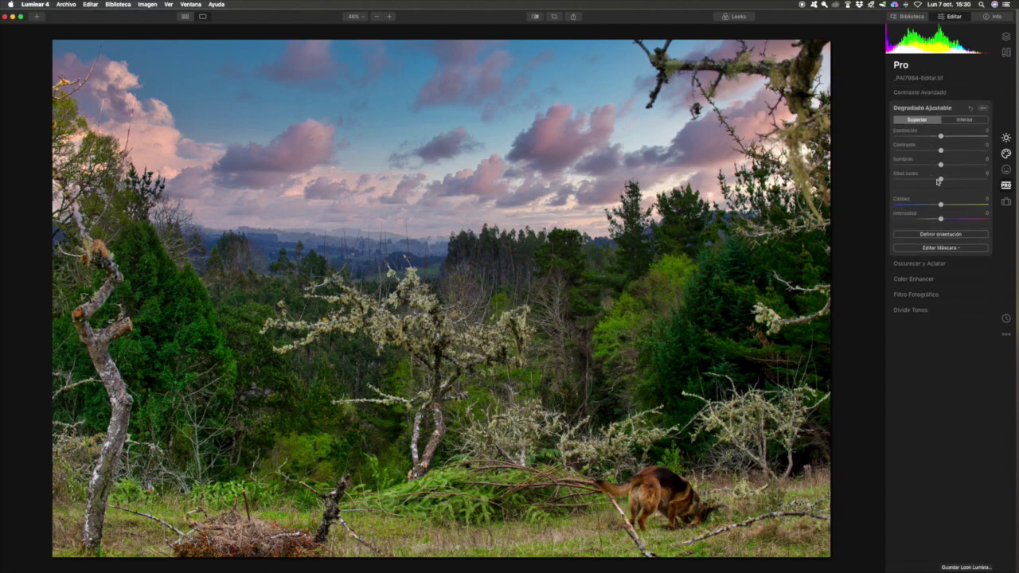
left_click(944, 266)
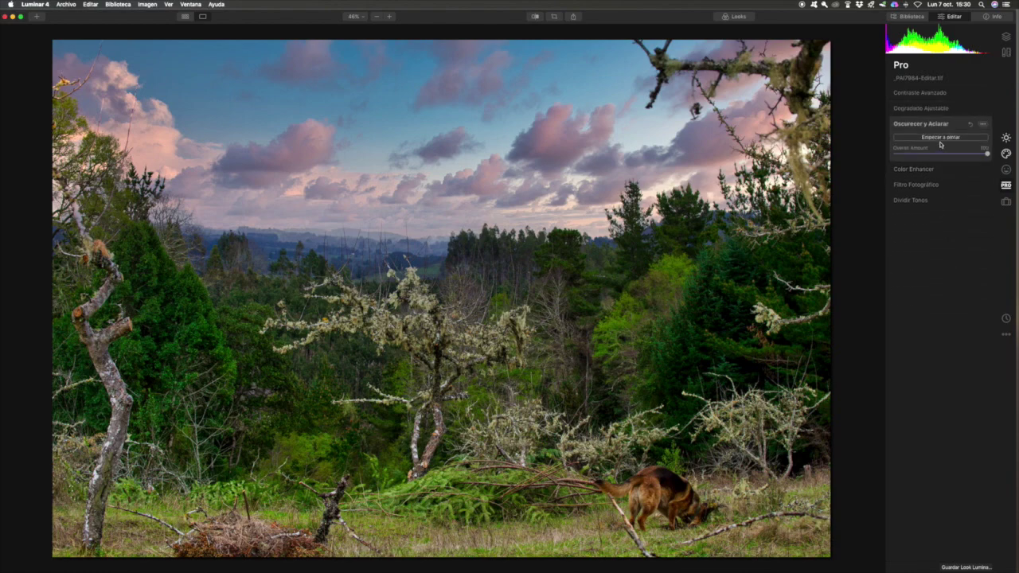
- Switch to the stormy-sky version of the forest photo and set Oscurecer y Aclarar's Overall Amount to 2
double_click(506, 178)
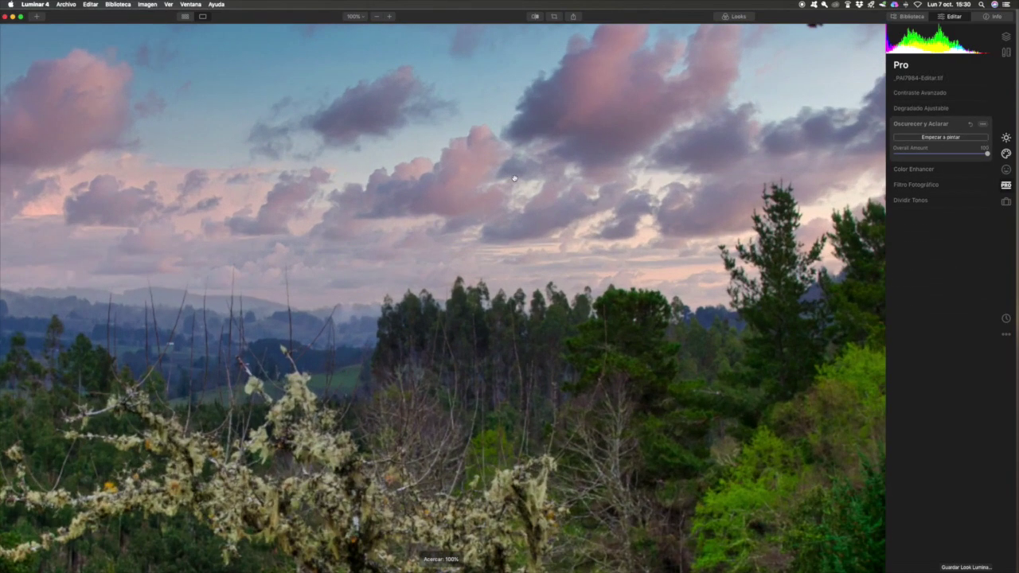
double_click(555, 180)
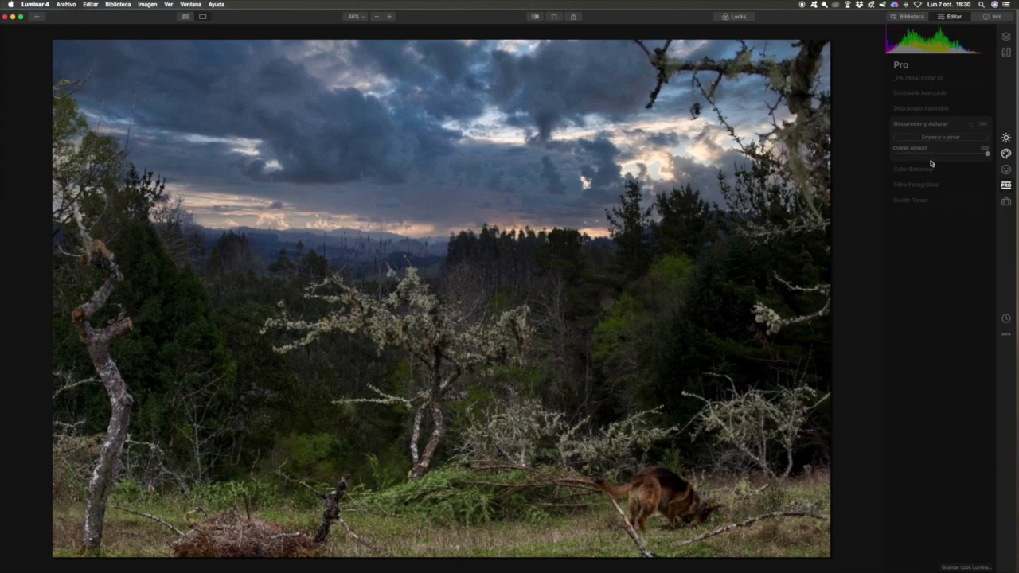
left_click(793, 227)
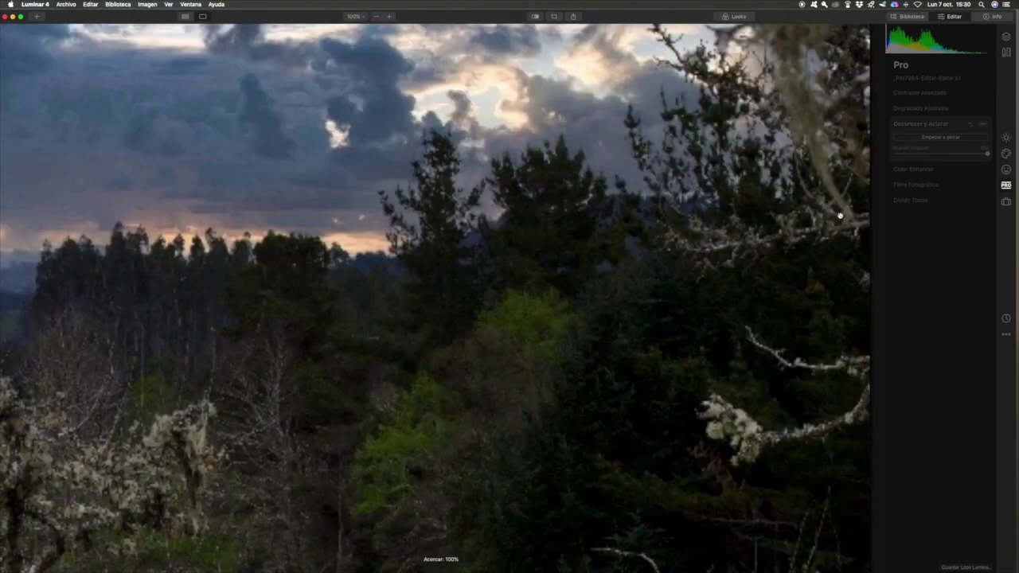
key("super+0")
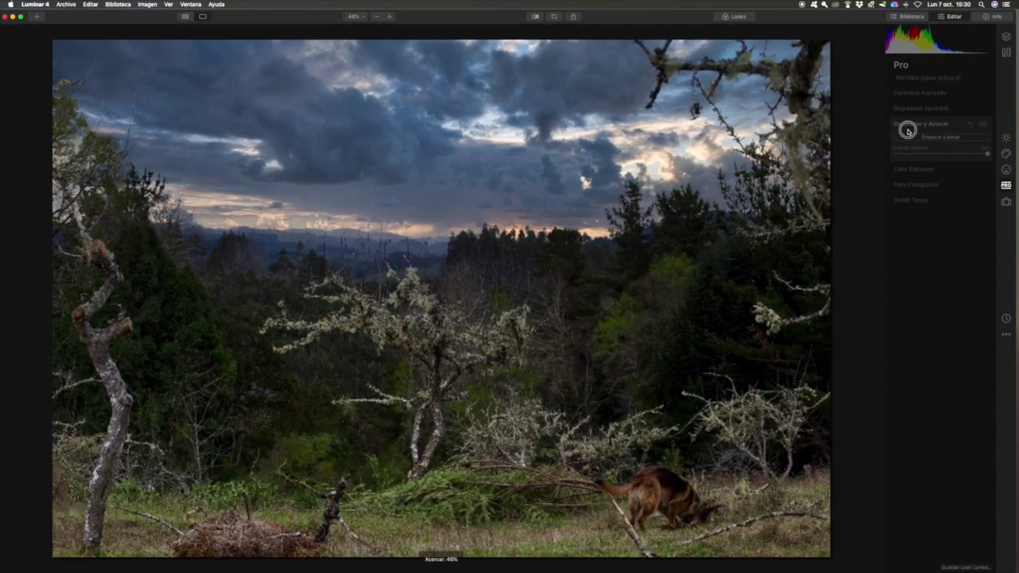
left_click(897, 153)
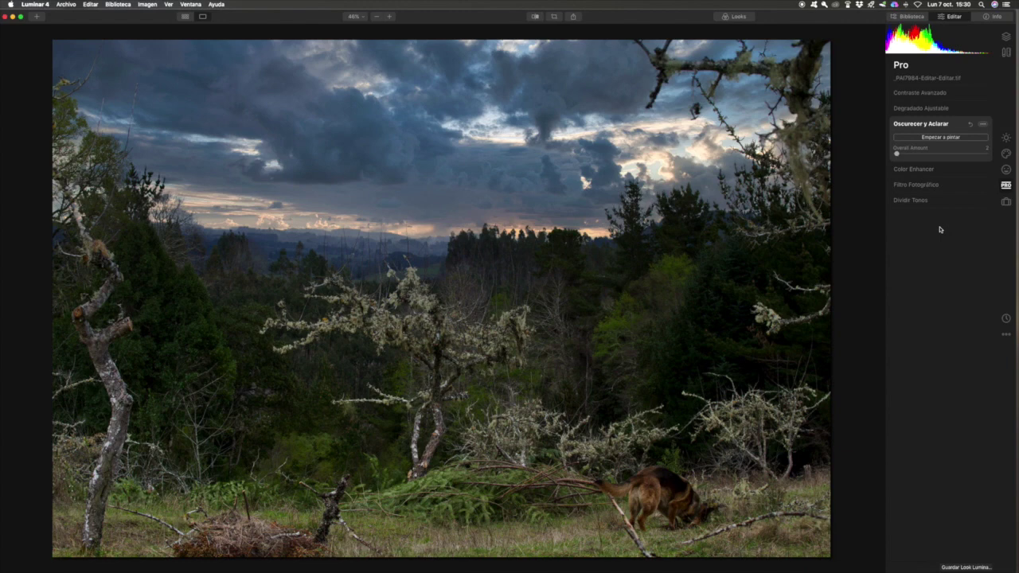
- In Color Enhancer, try the contrast Tono at 29 and return it to minimum, and slightly raise the split-color Calidez and lower Frío
left_click(948, 169)
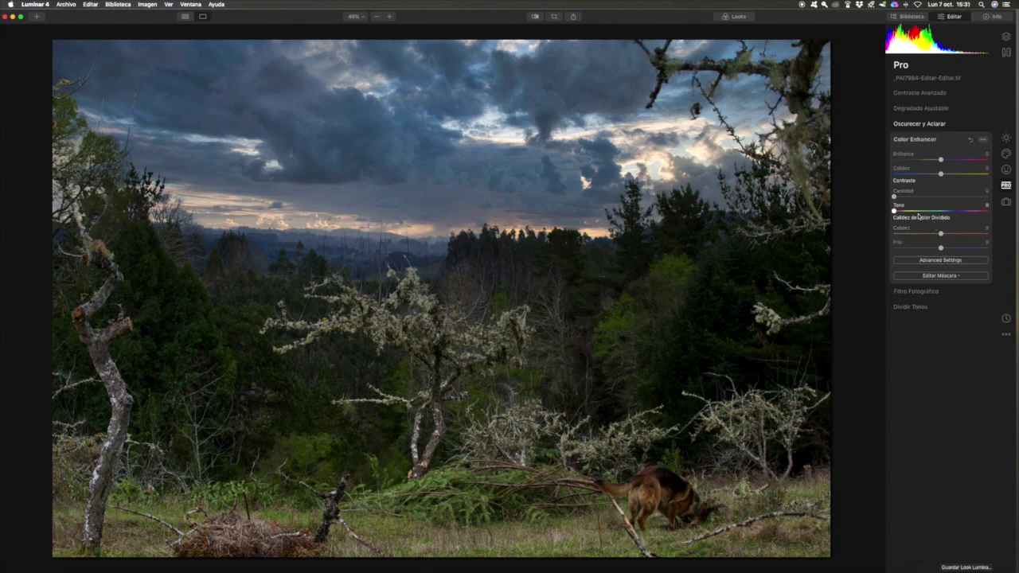
left_click_drag(894, 209, 902, 211)
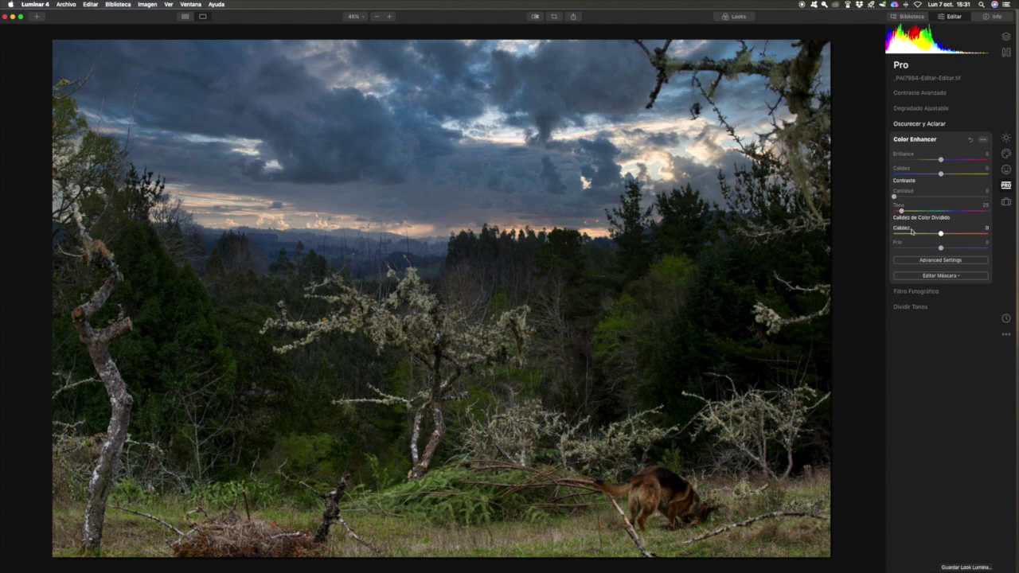
left_click_drag(901, 211, 945, 233)
left_click_drag(941, 248, 935, 248)
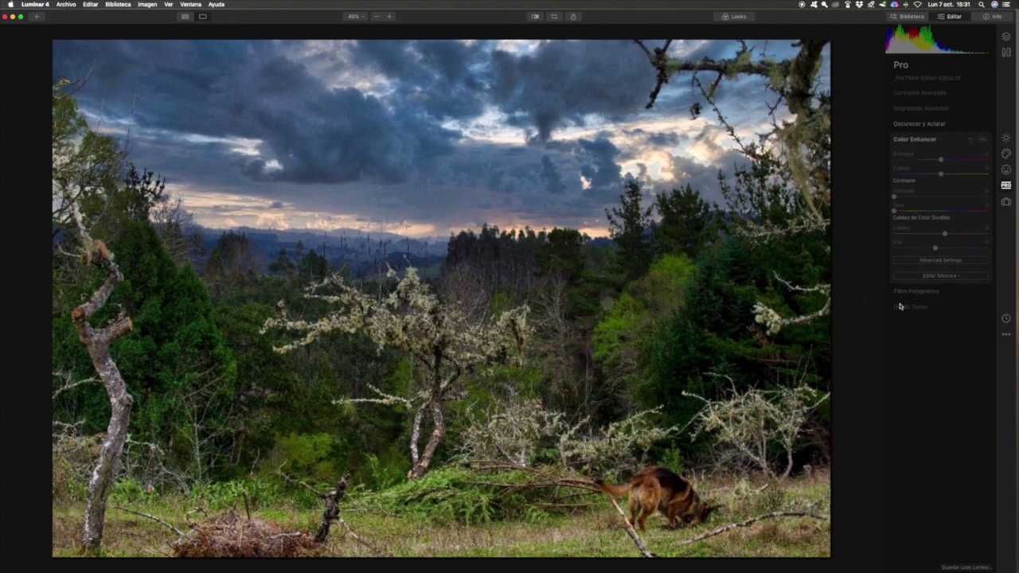
- Switch to the photo version _PAI7984-Editar-Editar-Editar.tif and set Color Enhancer's split-color Frío to -18 and Calidez to 12
left_click(937, 349)
key("super+0")
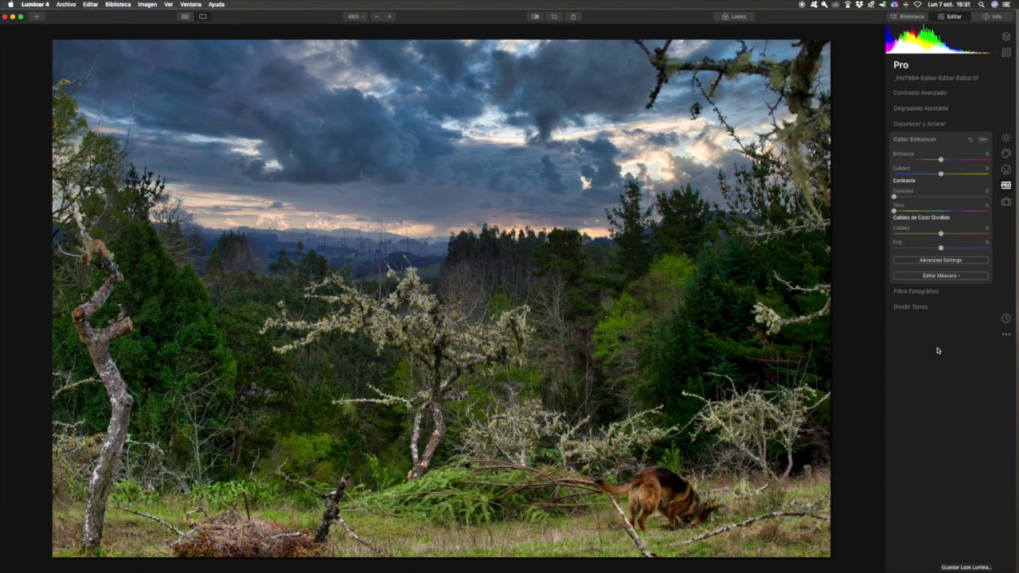
left_click(940, 249)
left_click_drag(940, 248, 933, 249)
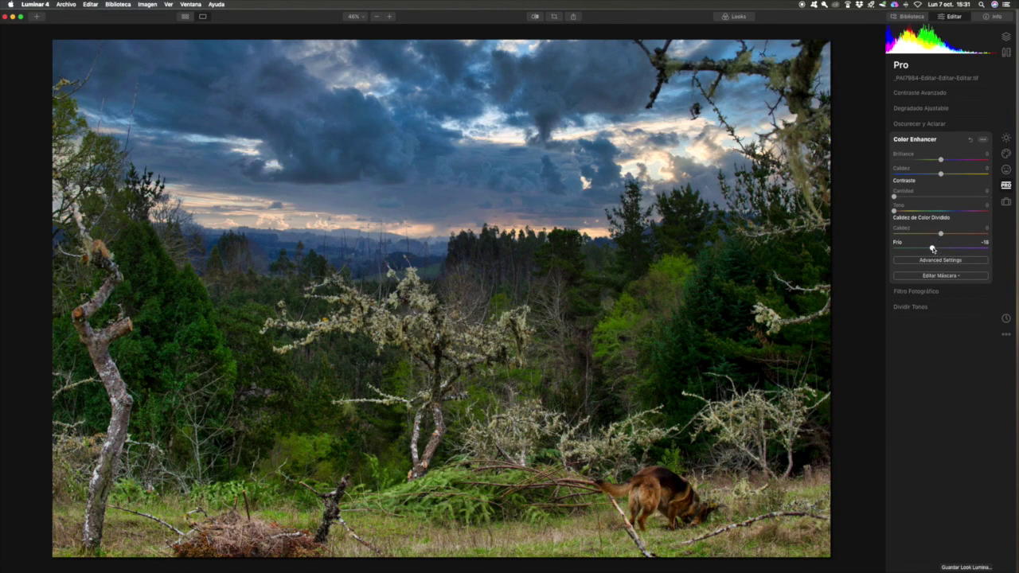
left_click_drag(943, 234, 947, 233)
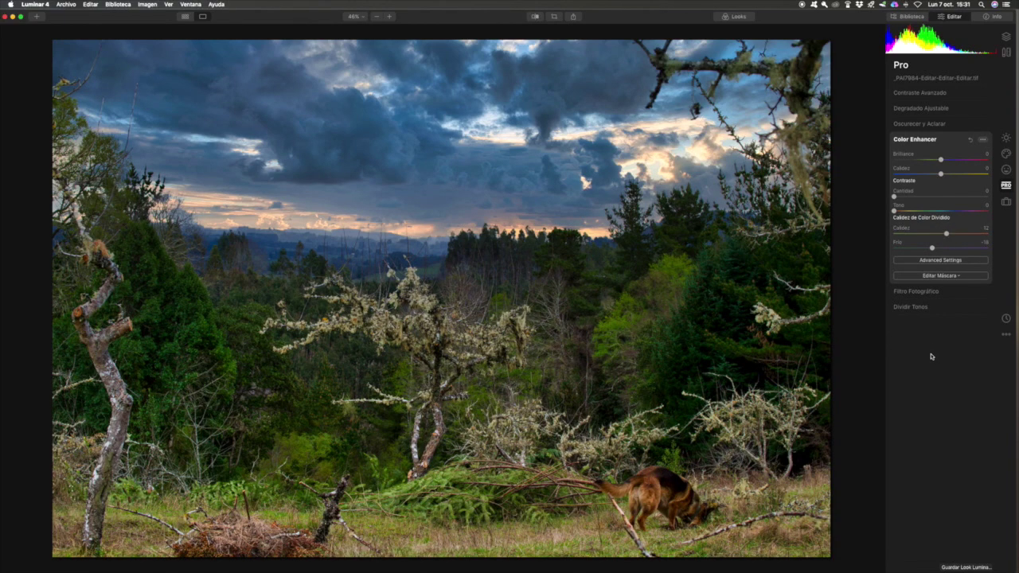
- Examine the settings of the Filtro Fotográfico and Dividir Tonos effects
left_click(936, 293)
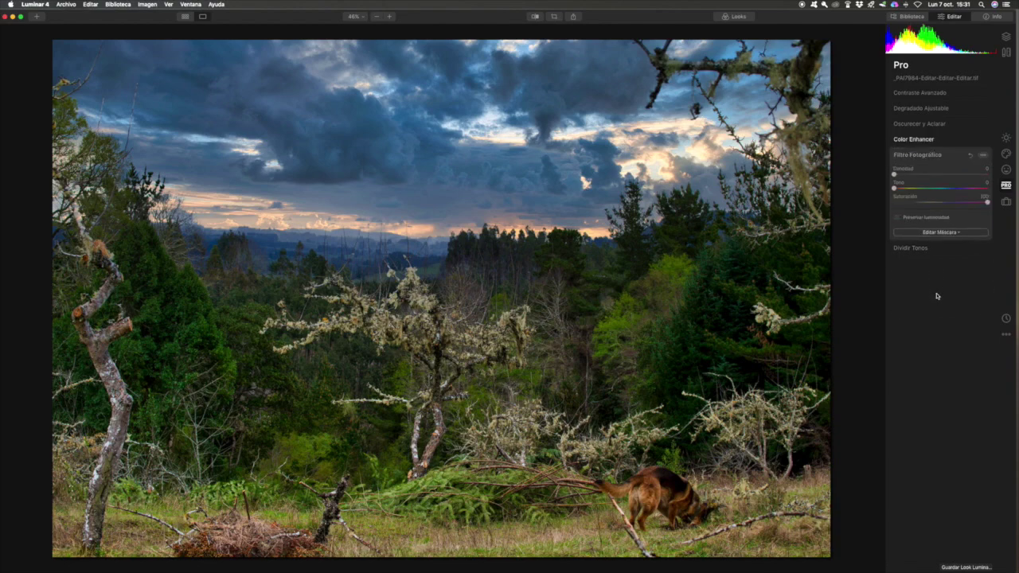
left_click(916, 251)
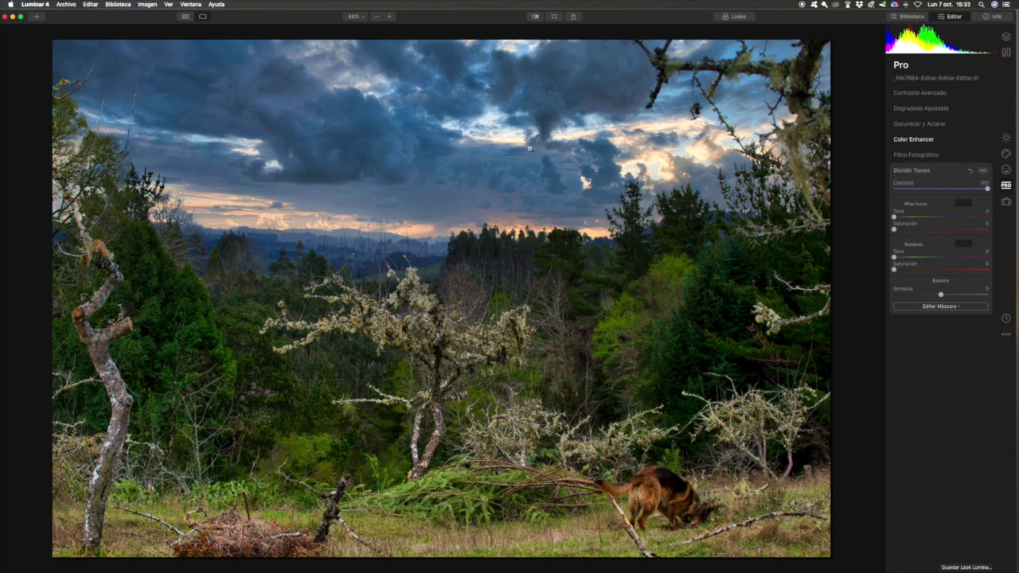
- Browse the full photo library for a portrait and open the bearded man in the black beanie for editing
left_click(185, 17)
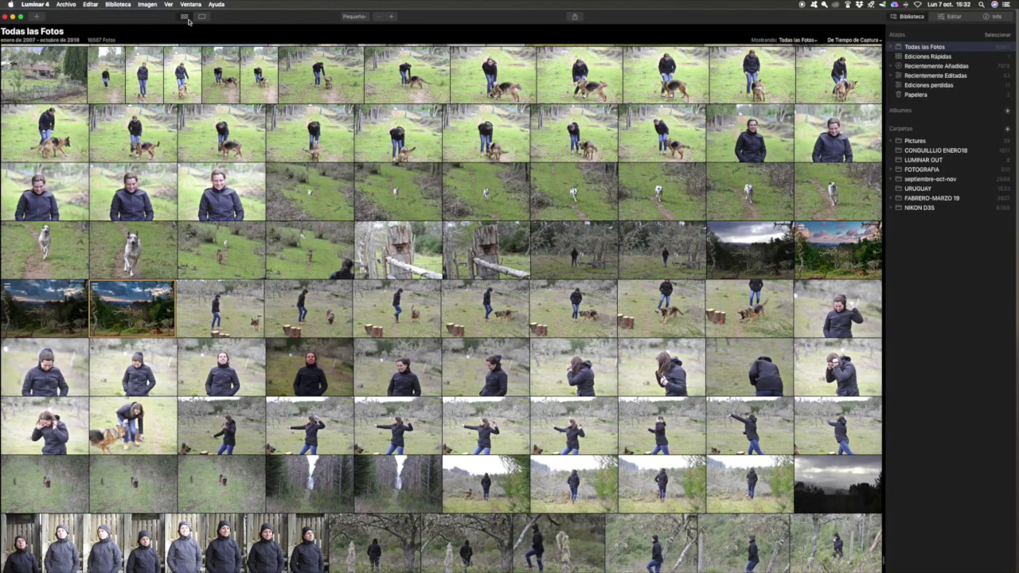
scroll(609, 232, "down", 10)
scroll(610, 234, "down", 15)
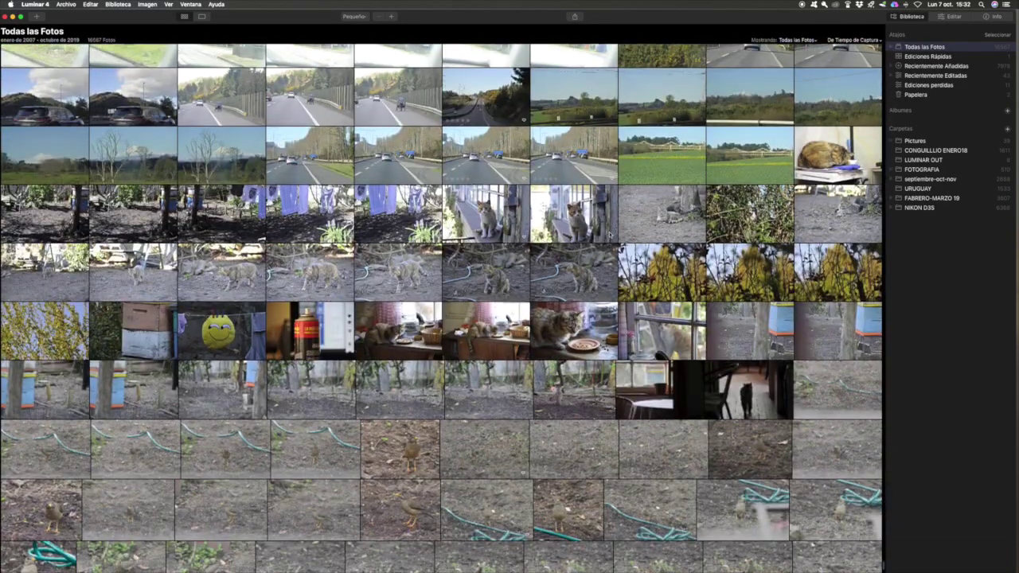
scroll(609, 233, "up", 15)
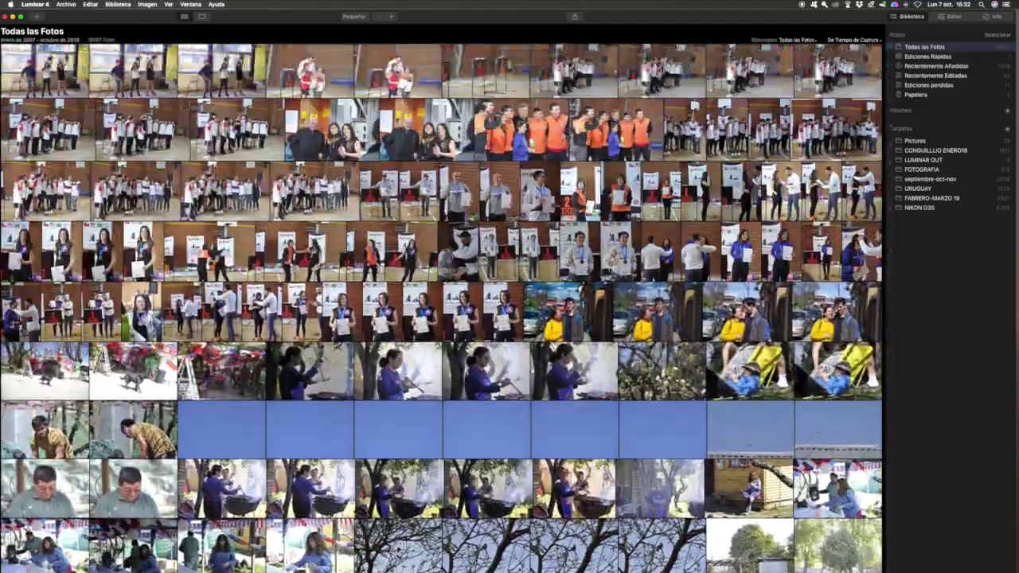
scroll(609, 233, "up", 15)
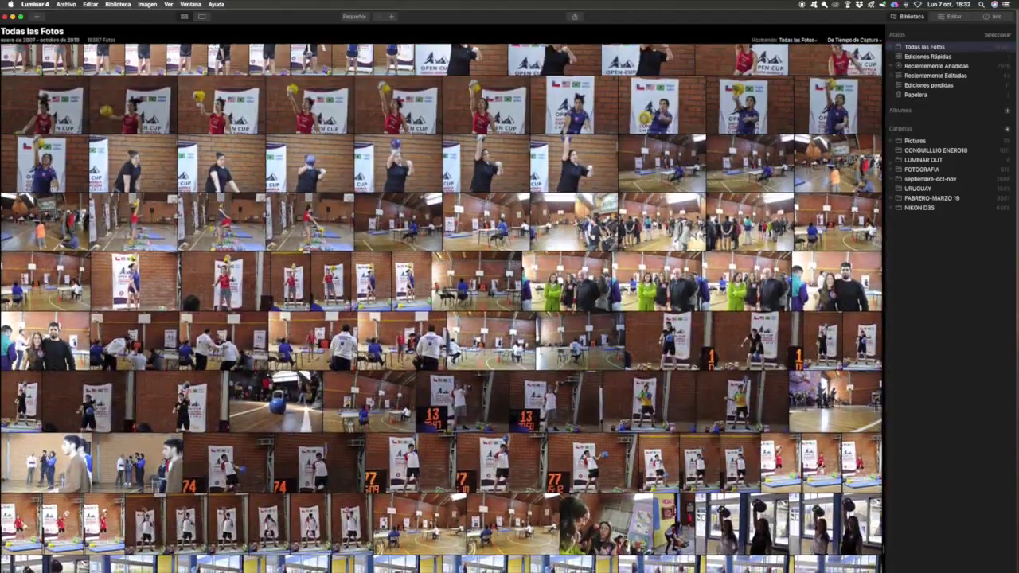
scroll(610, 233, "up", 15)
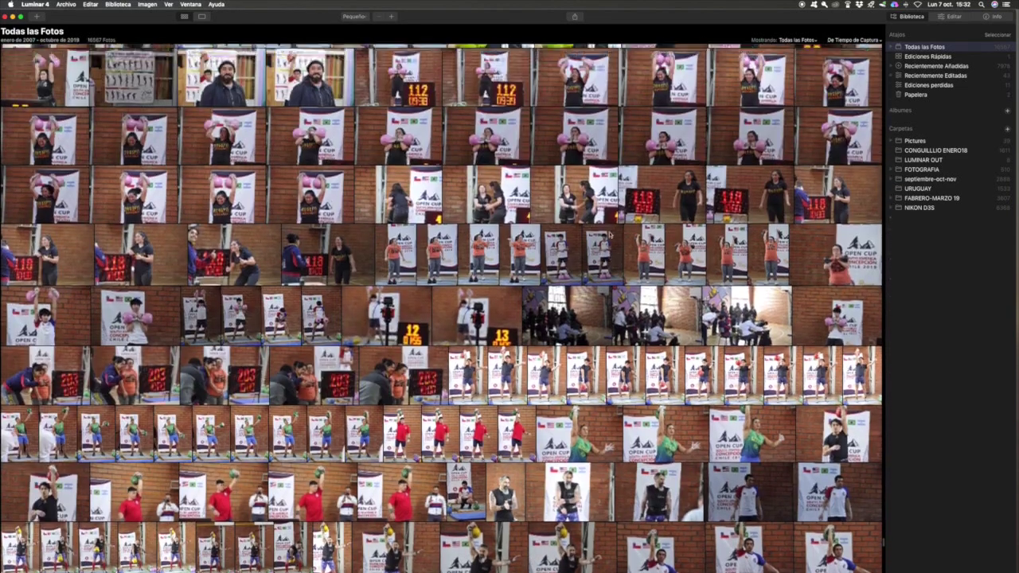
scroll(609, 233, "down", 4)
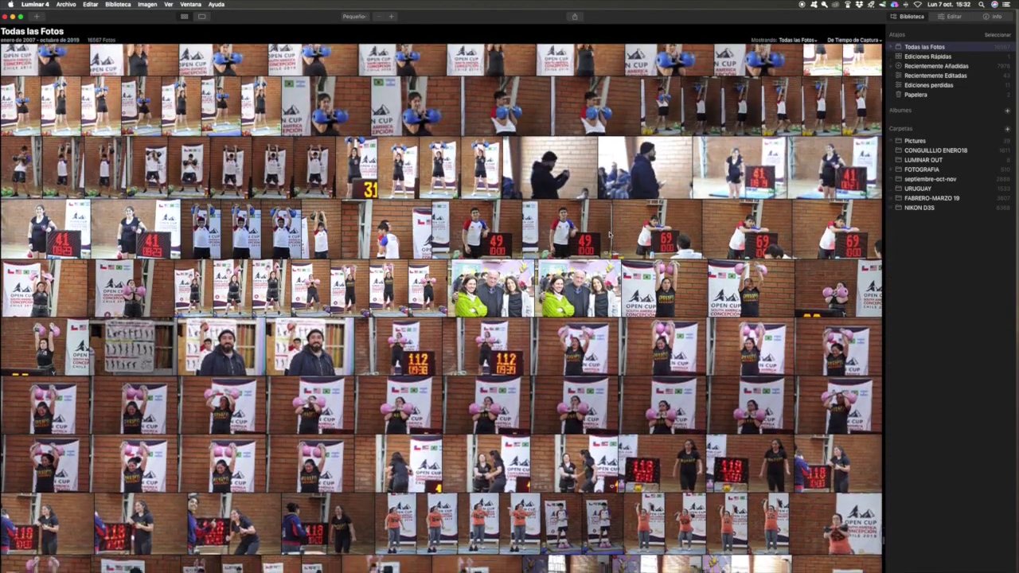
scroll(610, 233, "down", 2)
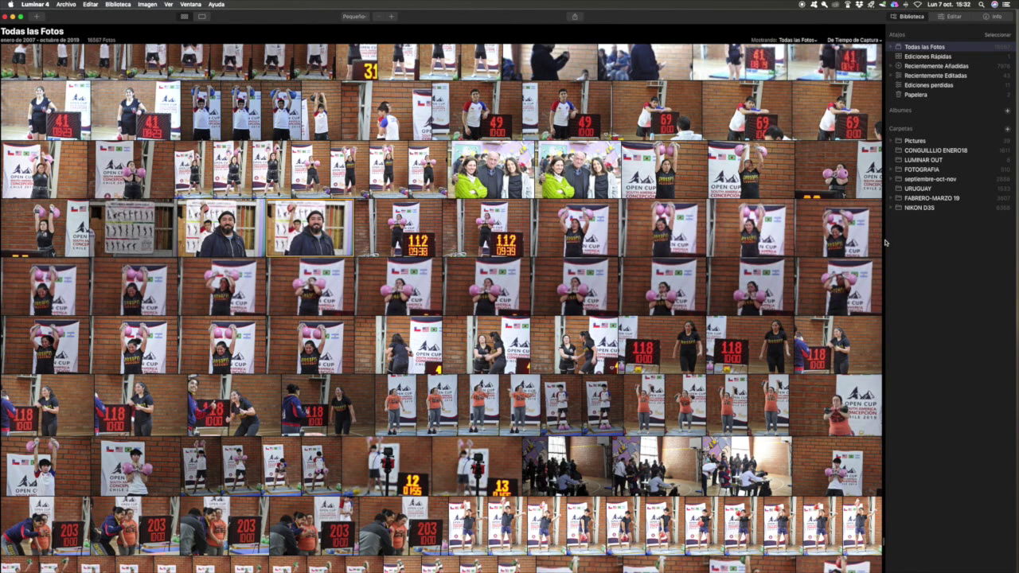
left_click(946, 18)
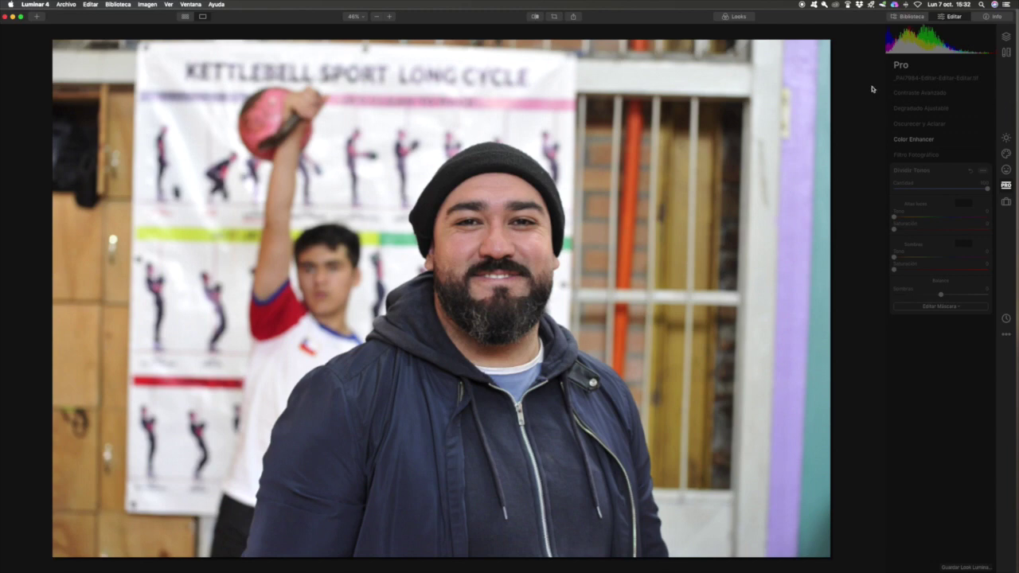
key("Left")
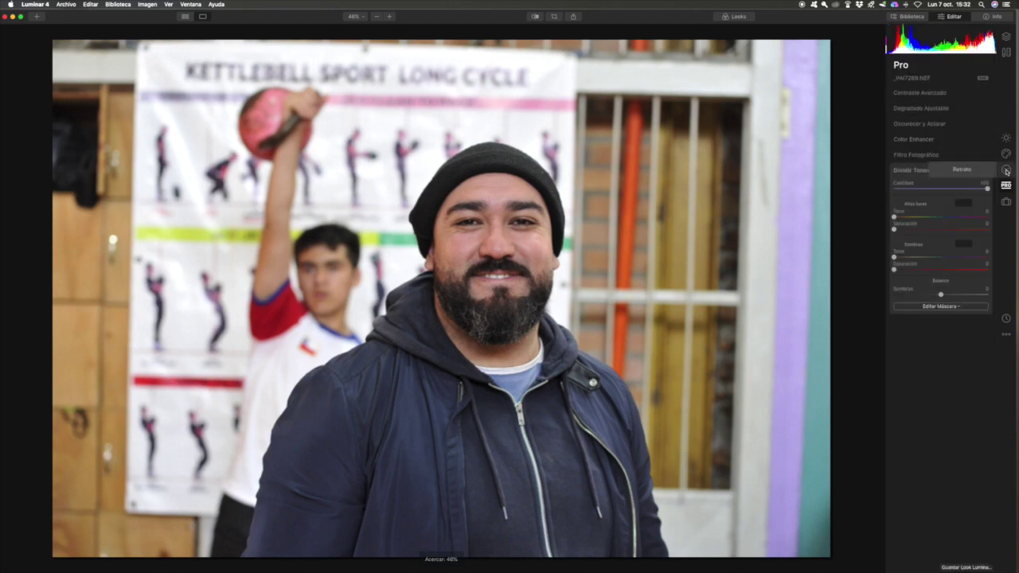
- Apply the Retrato tool AI Skin Enhancer with AI Skin Defects Removal enabled and Cantidad at 50
left_click(1006, 170)
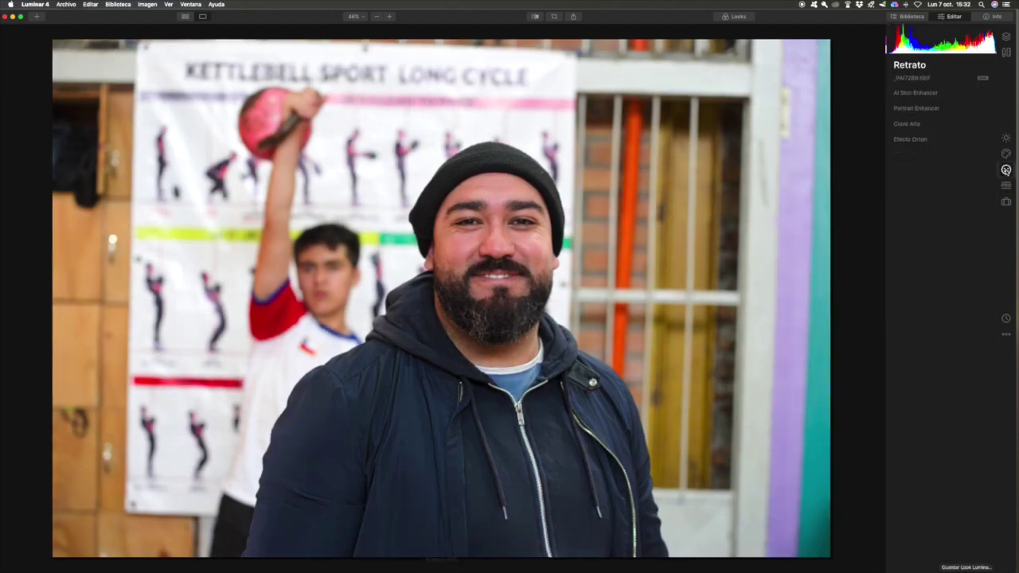
left_click(920, 93)
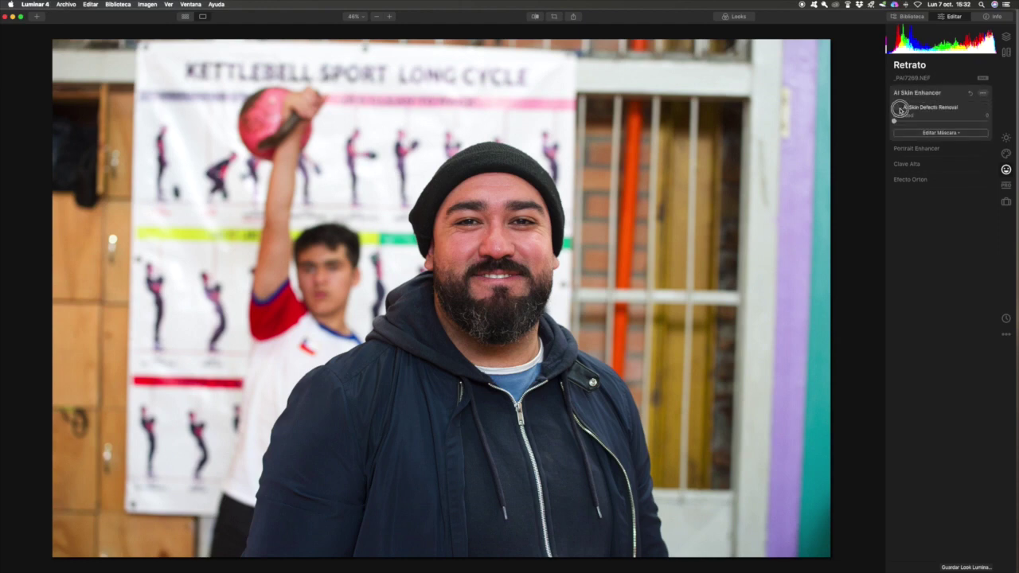
left_click(900, 108)
left_click(927, 122)
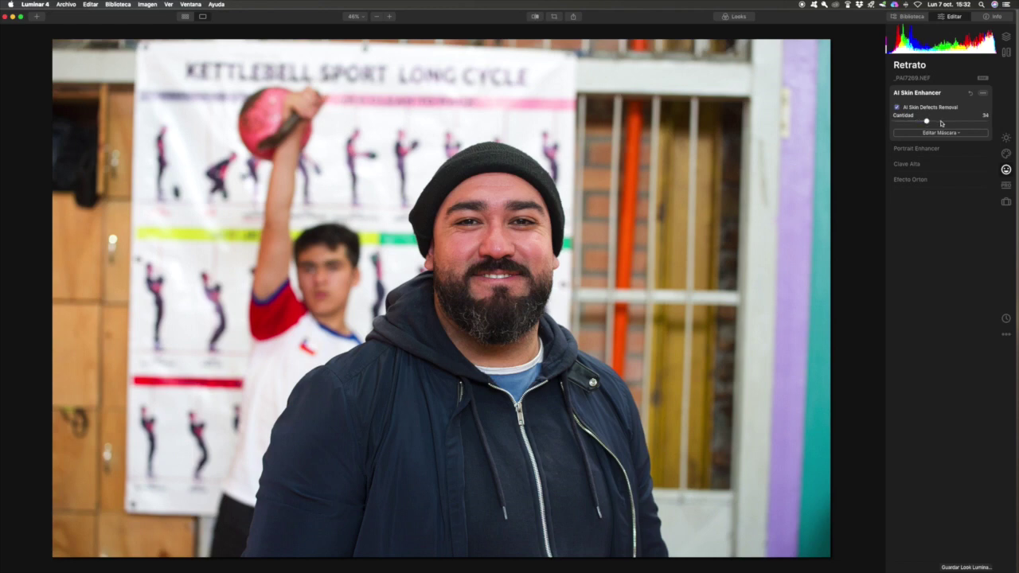
left_click(941, 122)
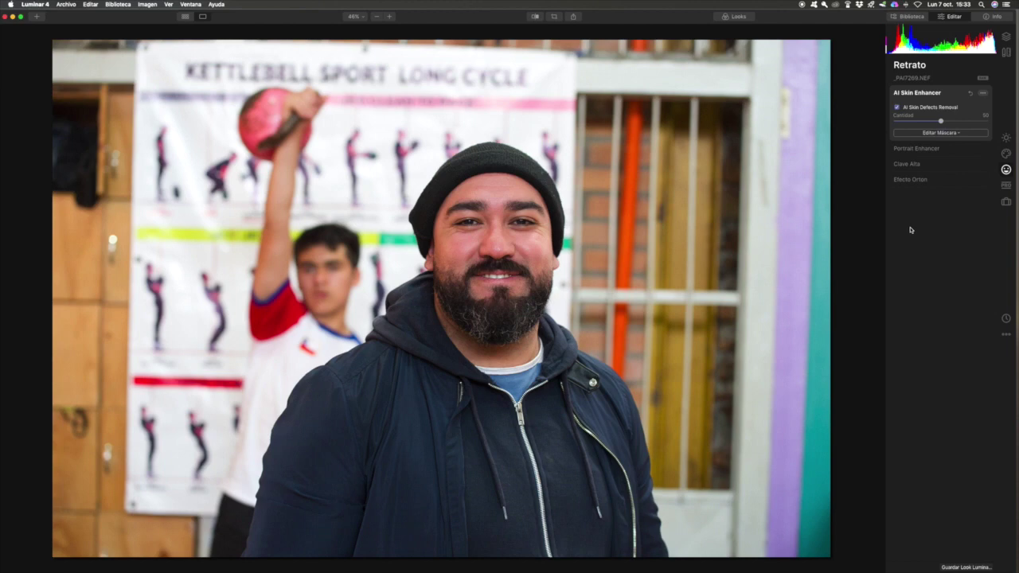
- Compare the portrait before and after the skin retouching, and lower AI Skin Enhancer's Cantidad to 32
left_click(535, 17)
left_click(535, 17)
left_click(535, 18)
left_click(535, 18)
mouse_move(941, 121)
left_mouse_down()
mouse_move(965, 120)
mouse_move(924, 120)
left_mouse_up()
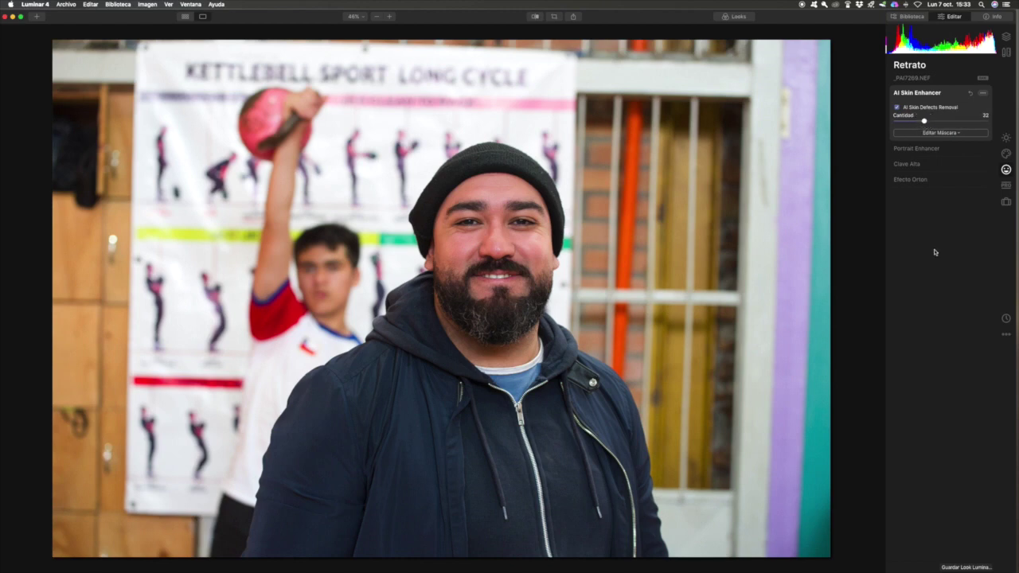
- In Portrait Enhancer, try Face Light at a stronger 59 and settle it at 37
left_click(951, 152)
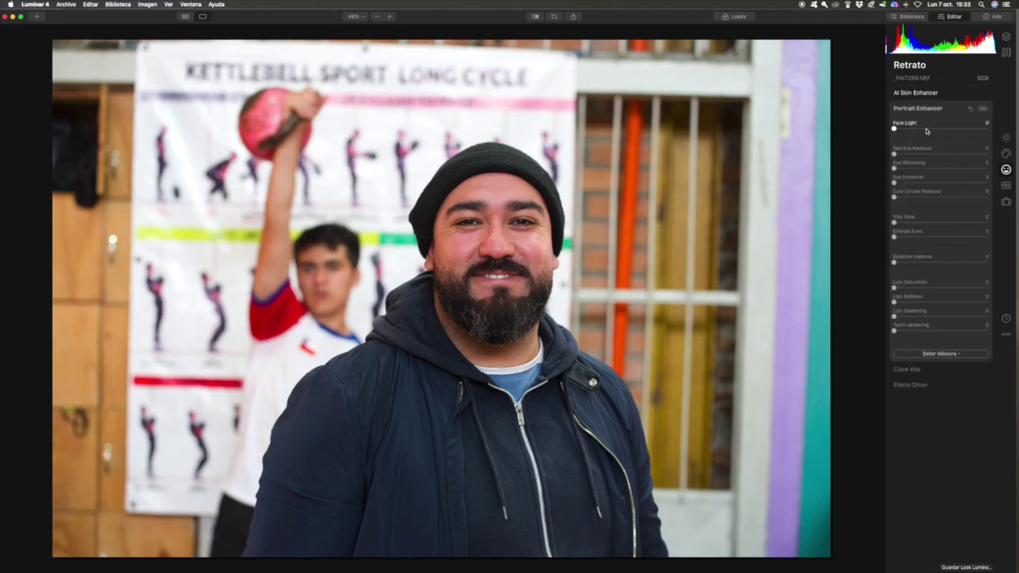
left_click(928, 129)
left_click(949, 129)
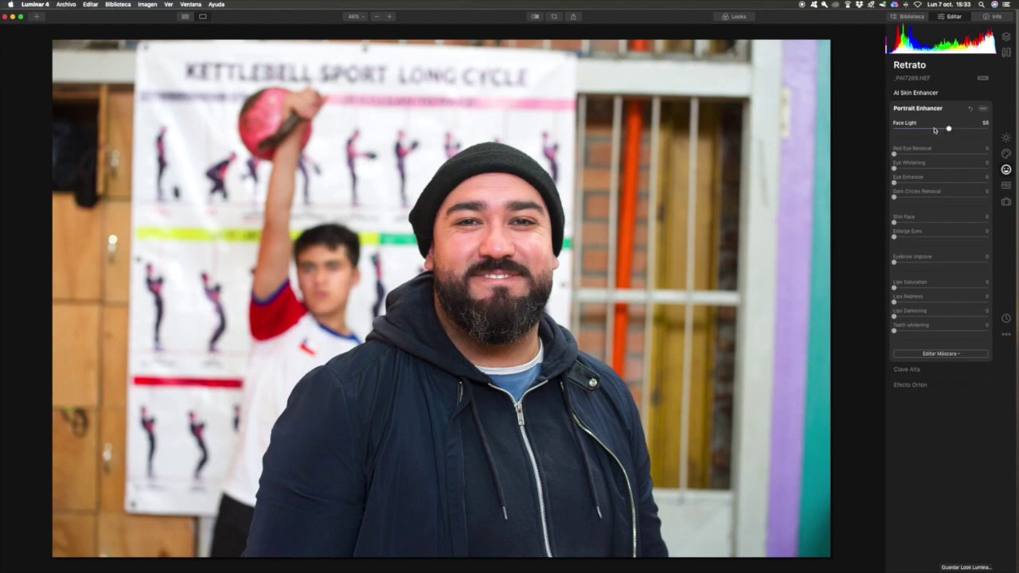
left_click_drag(935, 130, 928, 129)
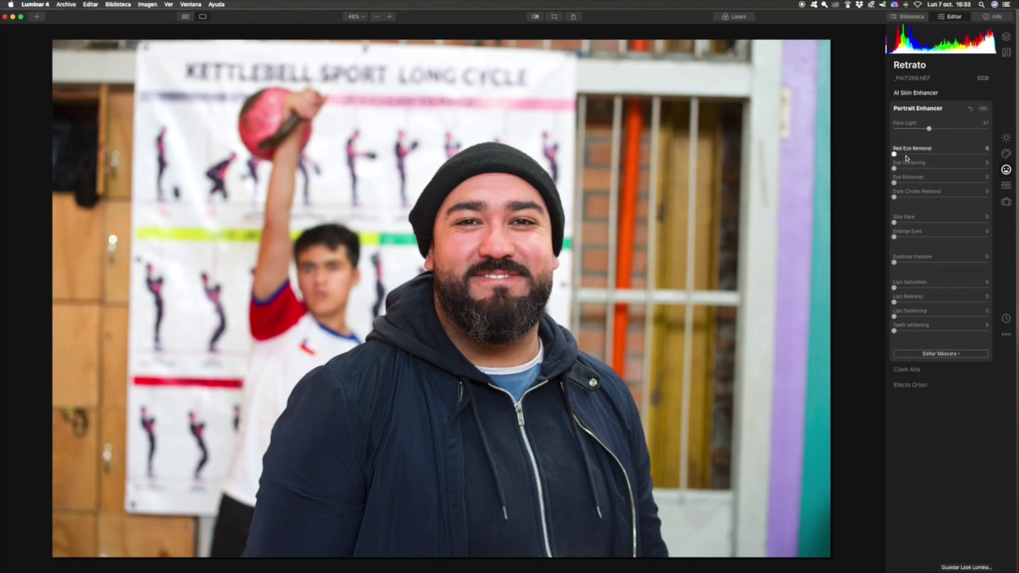
- Set Portrait Enhancer's Red Eye Removal to 25, Eye Whitening to about 38 and Eye Enhancer to 35
left_click(916, 154)
left_click(920, 168)
left_click(927, 183)
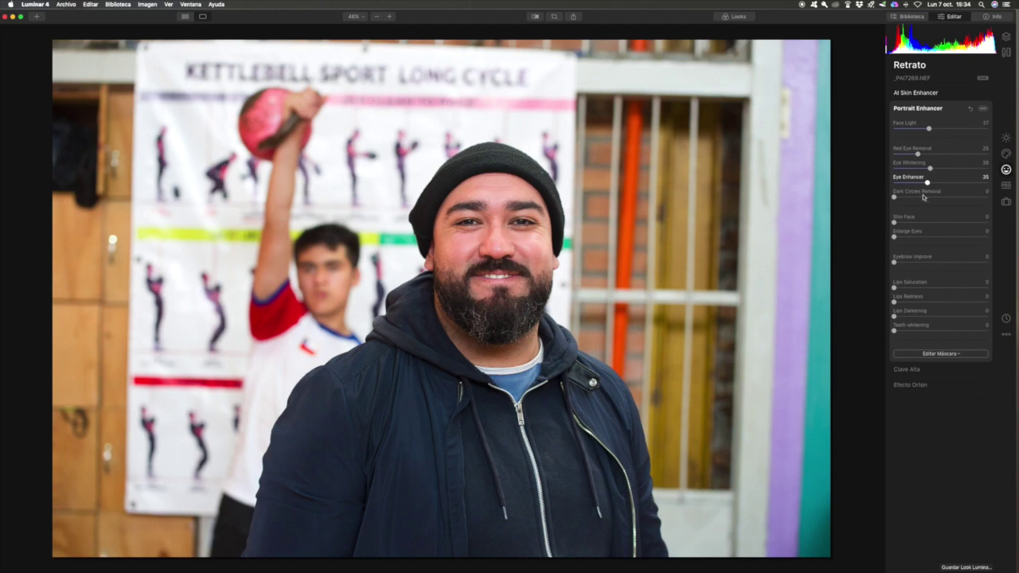
- In Portrait Enhancer, set Dark Circles Removal to 31, Slim Face to about 58 and Enlarge Eyes to 35 after trying a stronger amount
left_click(922, 197)
left_click(948, 223)
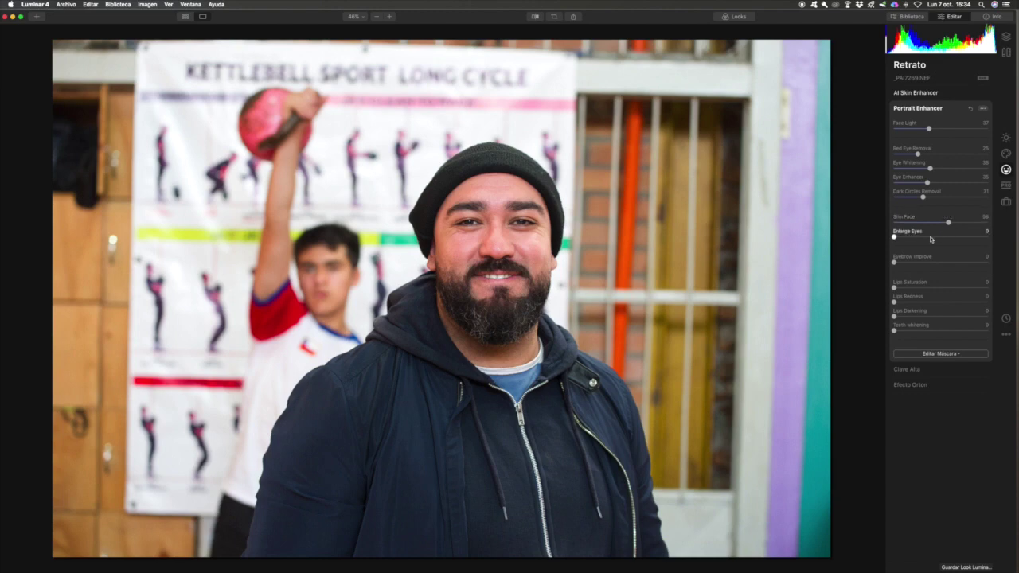
left_click(931, 237)
left_click(959, 238)
left_click_drag(959, 238, 926, 238)
- Compare the portrait before and after the eye and face-slimming adjustments
left_click(535, 17)
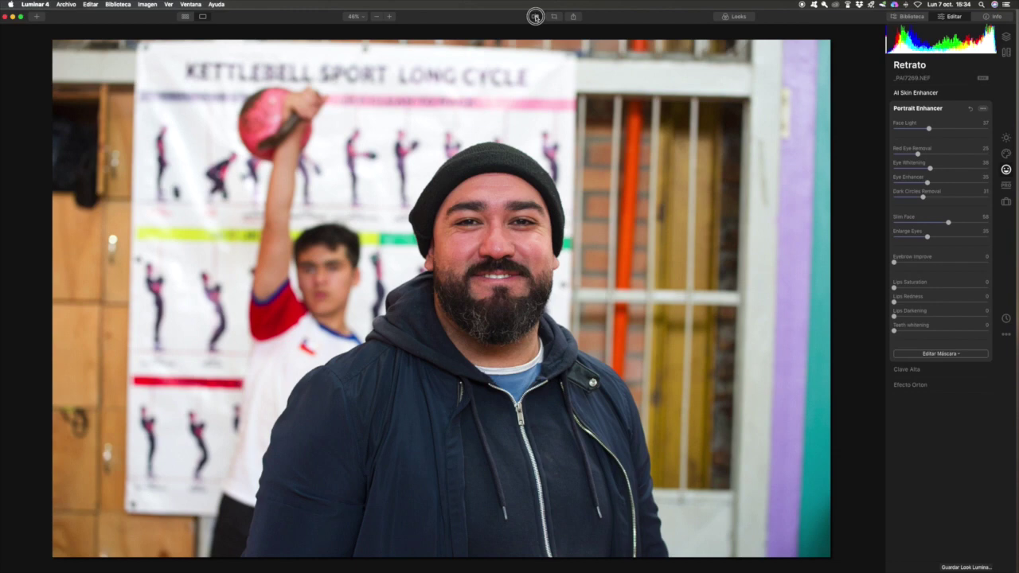
left_click(535, 17)
left_click(535, 17)
left_click(535, 16)
left_click(535, 16)
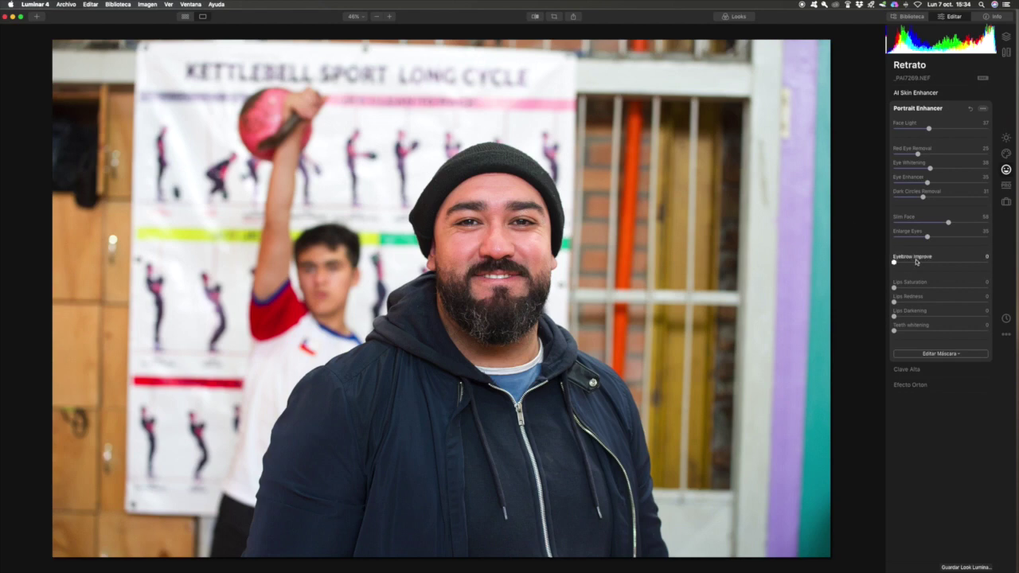
- Set Portrait Enhancer's Eyebrow Improve to 57, Lips Saturation to 23 and Teeth Whitening to 59
left_click(948, 263)
left_click(915, 289)
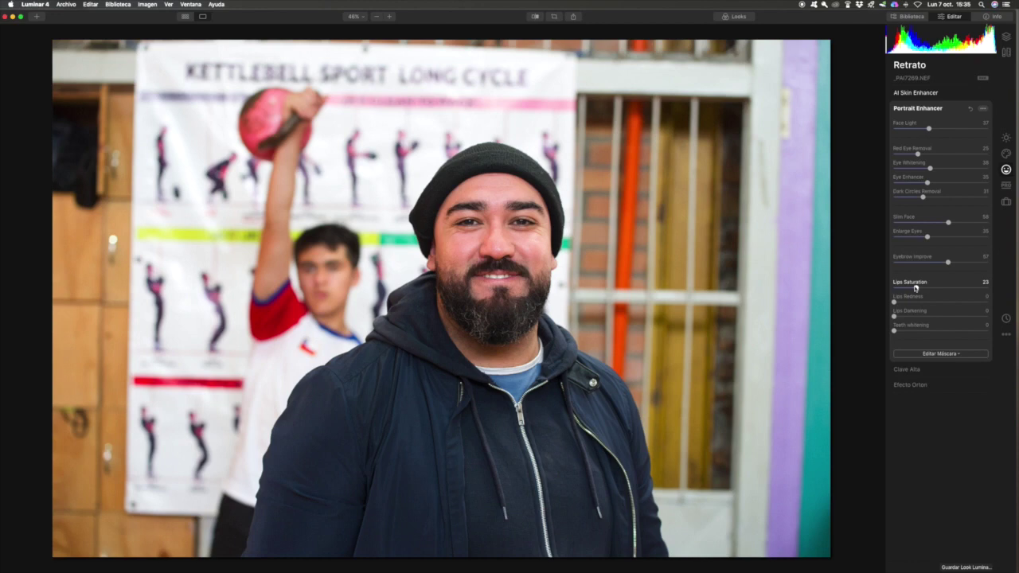
left_click(926, 331)
left_click(950, 332)
- Try the Clave Alta effect on the portrait with Cantidad at 57 and 75, and return it to 0
left_click(942, 370)
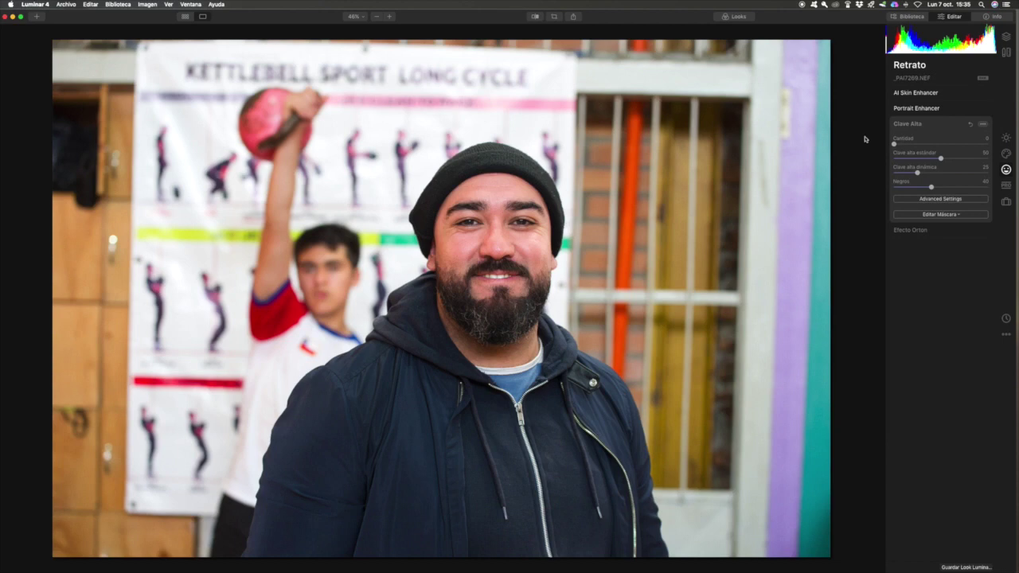
left_click_drag(894, 144, 948, 145)
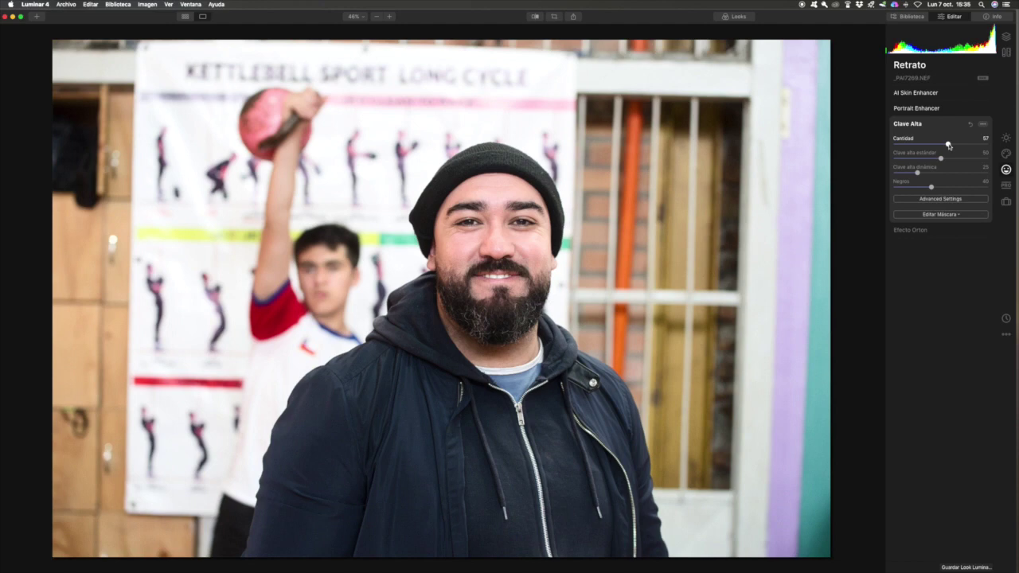
left_click_drag(948, 145, 966, 147)
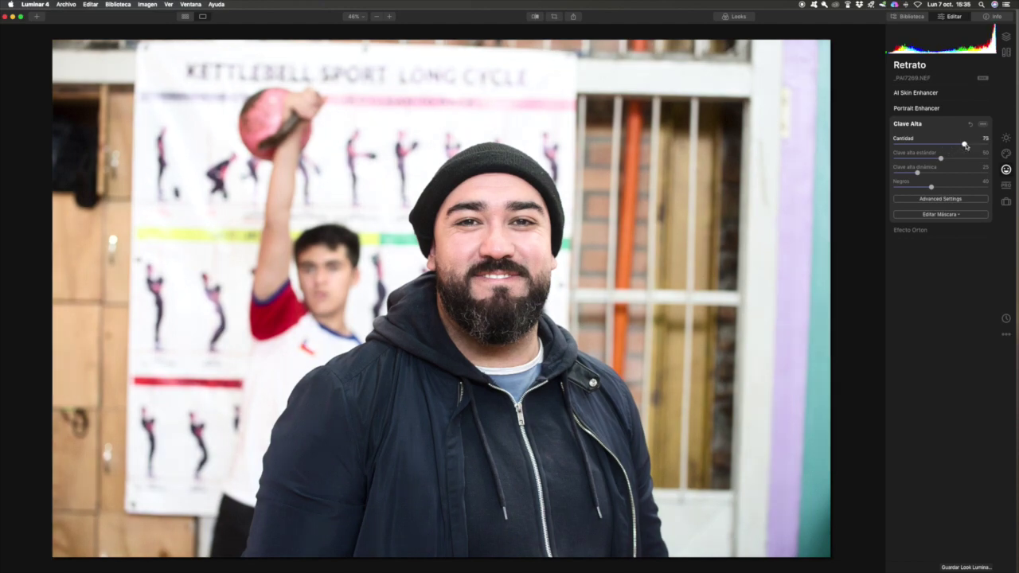
left_click_drag(965, 146, 892, 145)
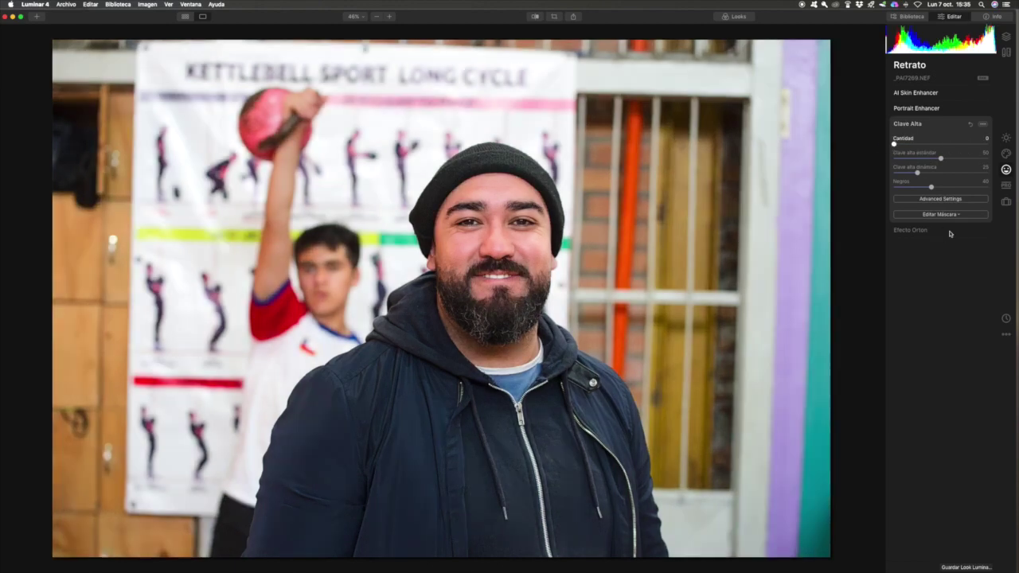
- Open the Efecto Orton settings, keep Cantidad at practically 0, and compare the retouched portrait with the original
left_click(949, 232)
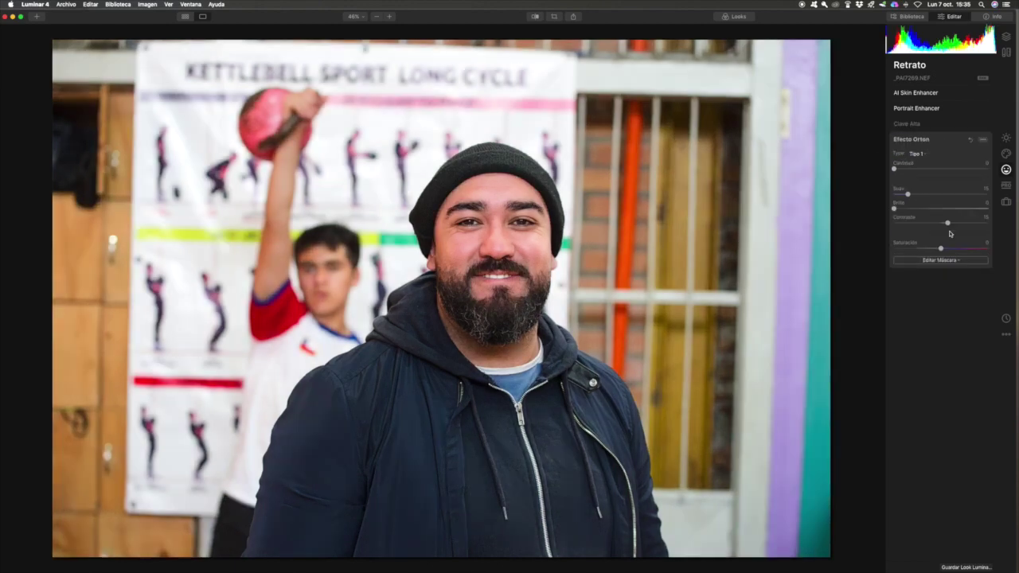
mouse_move(893, 169)
left_mouse_down()
mouse_move(970, 169)
mouse_move(894, 170)
left_mouse_up()
left_click(535, 17)
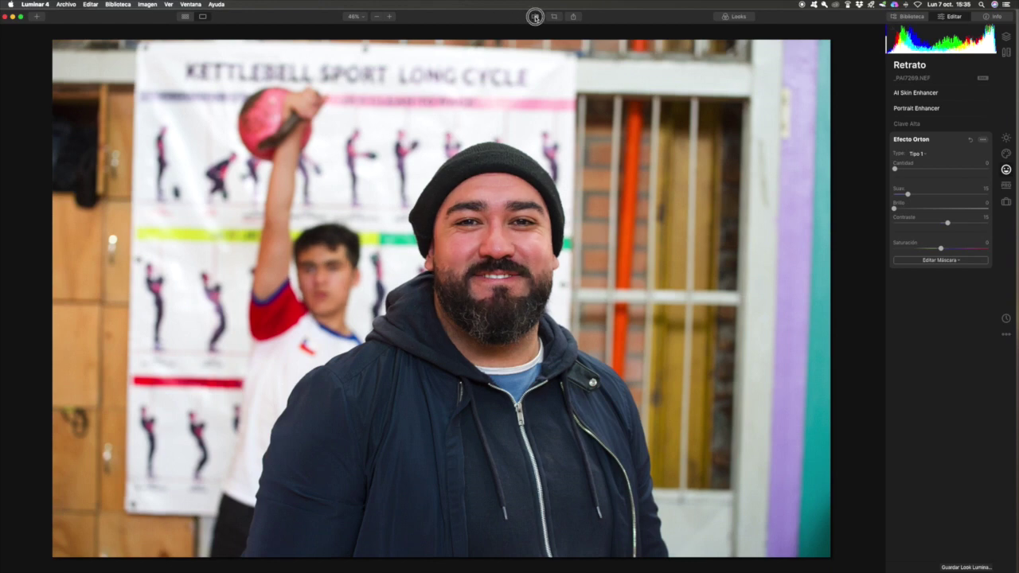
left_click(535, 17)
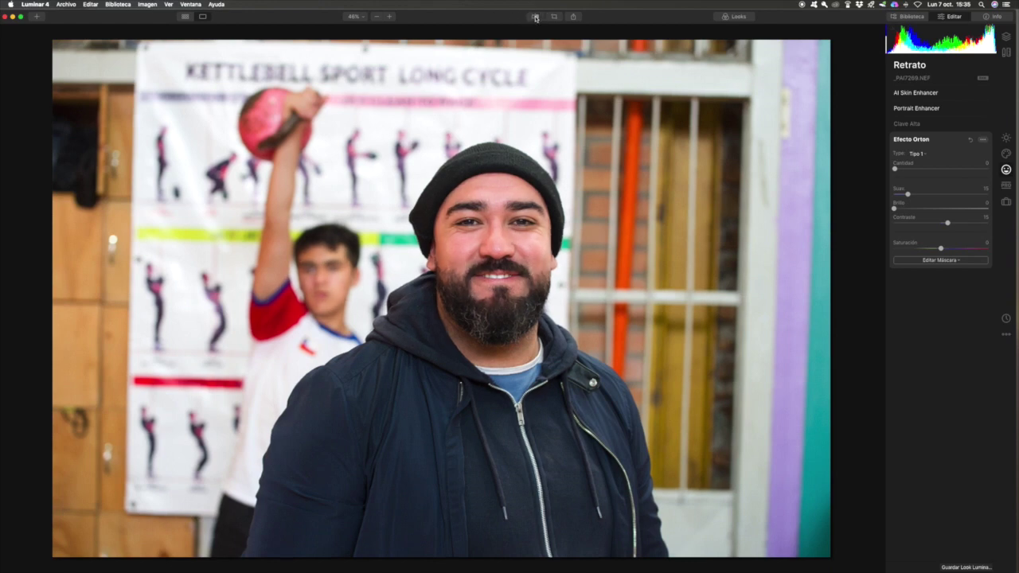
left_click(535, 17)
left_click(535, 16)
- Raise AI Skin Enhancer's Cantidad to 56 and Portrait Enhancer's Face Light to 60
left_click(949, 93)
left_click(947, 121)
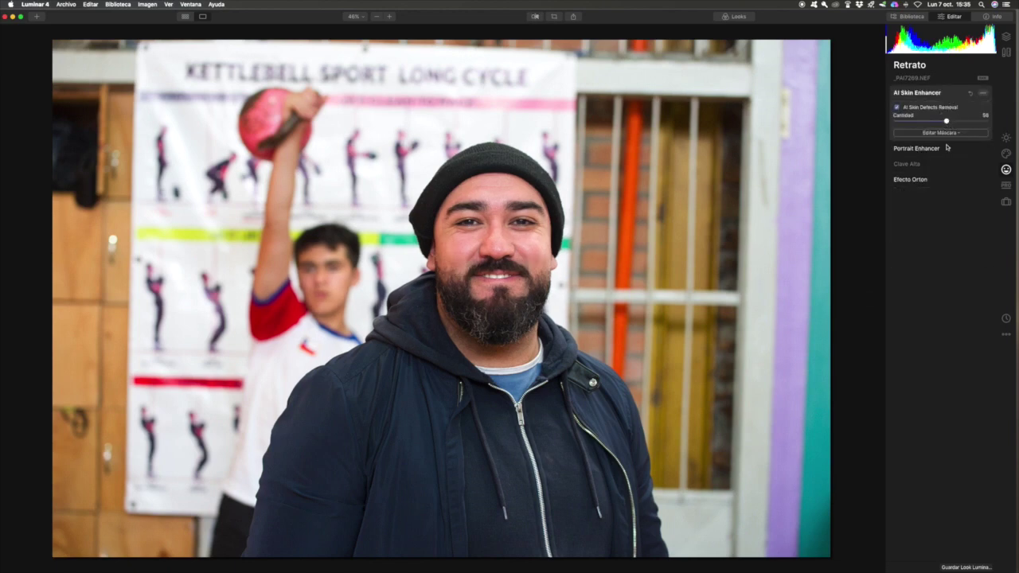
left_click(953, 153)
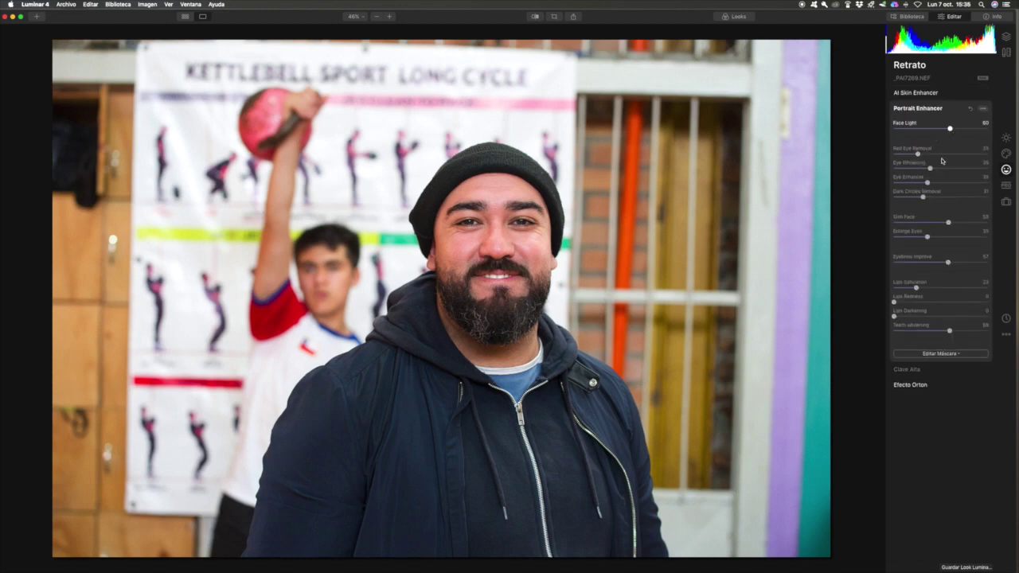
- Raise Red Eye Removal to 44, Slim Face to about 78 and Enlarge Eyes to 69, and compare the portrait before and after
left_click(936, 154)
left_click(967, 223)
left_click(960, 238)
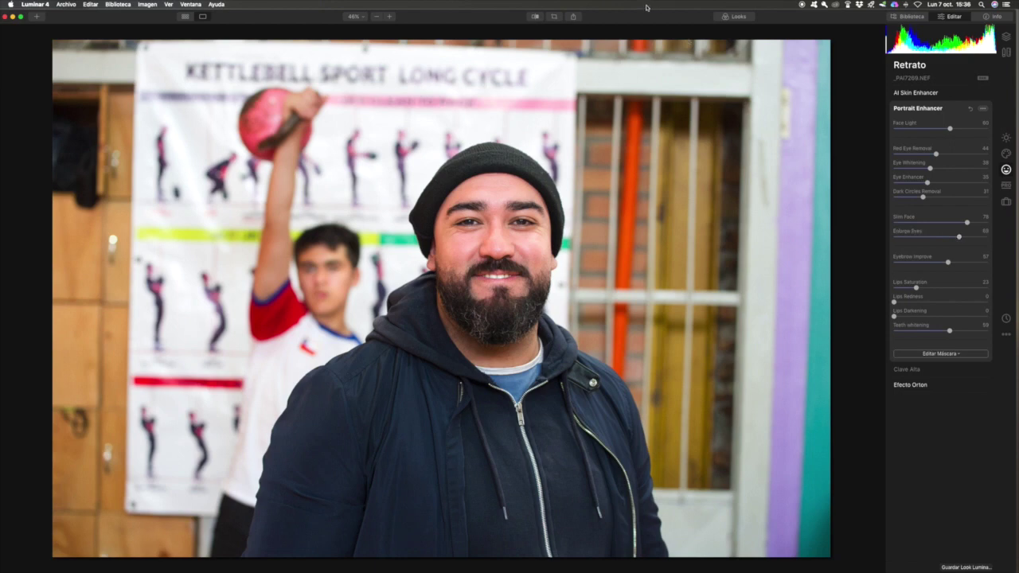
left_click(536, 16)
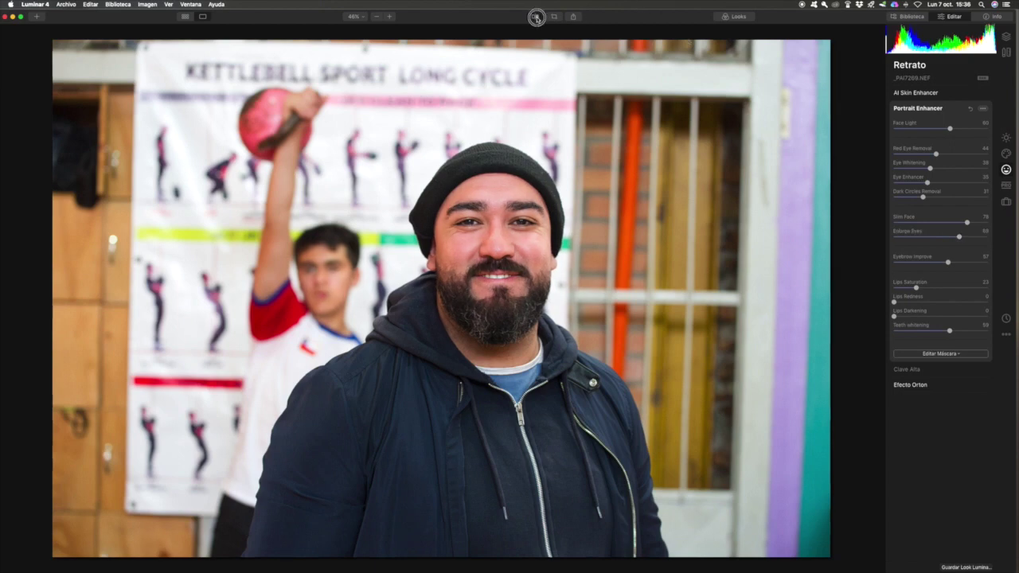
left_click(536, 16)
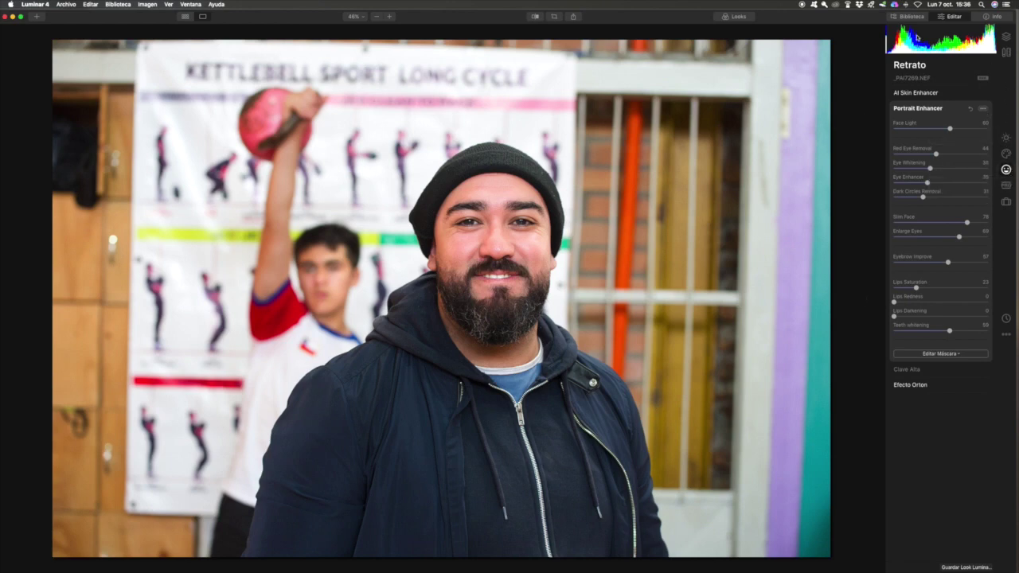
- View the photo's capture information and return to the library's gallery of all photos
left_click(993, 17)
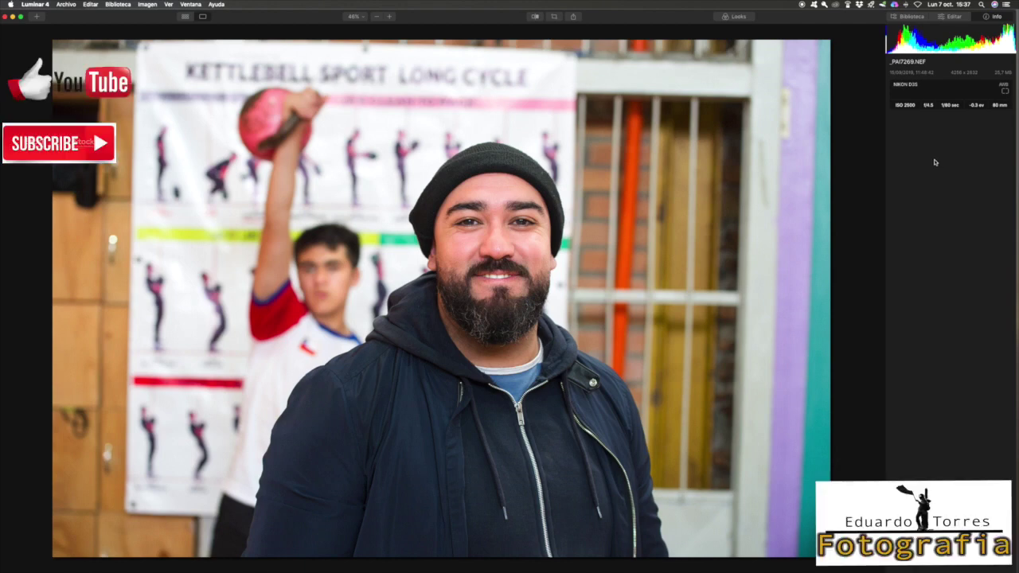
left_click(185, 17)
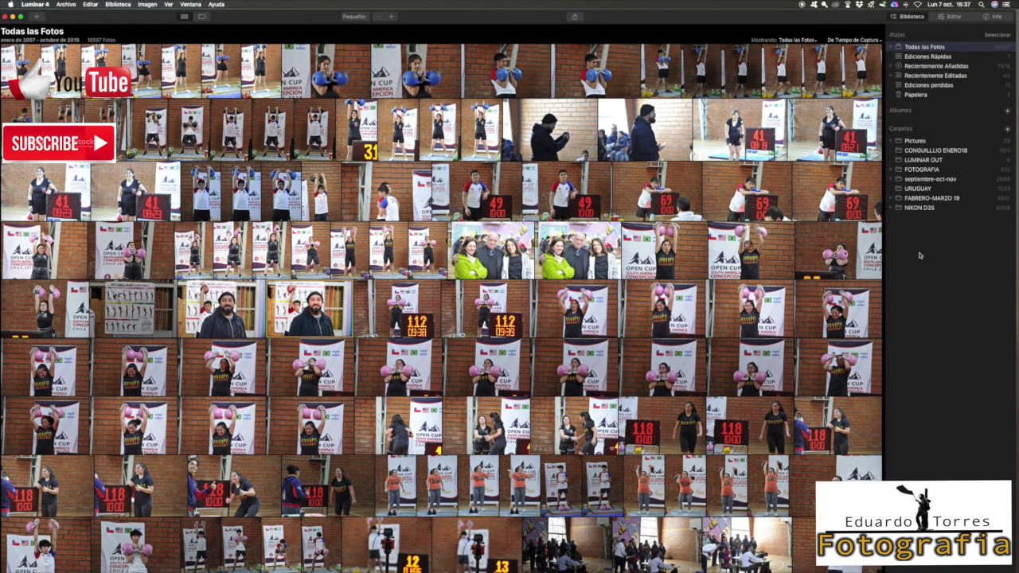